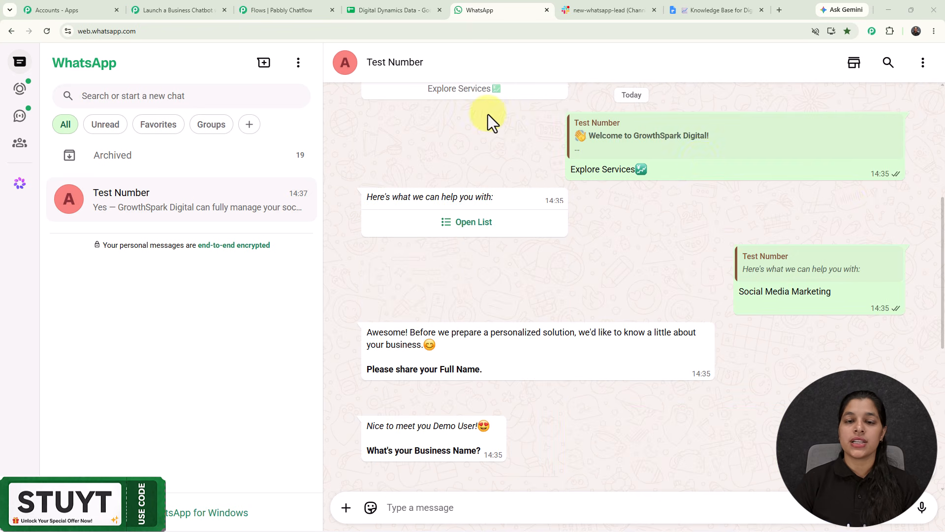
Scroll through the WhatsApp conversation with the chatbot to review the answers submitted.
click(459, 227)
click(701, 240)
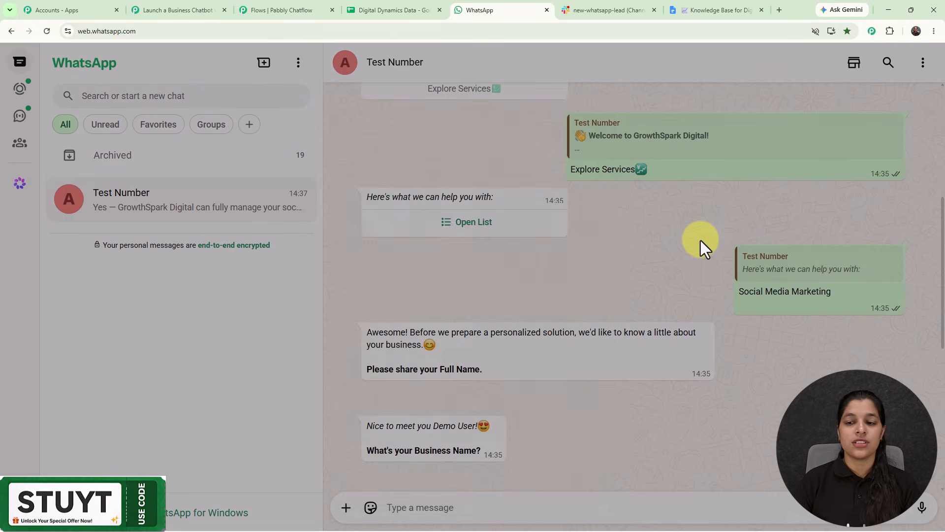
scroll(701, 240, down, 3)
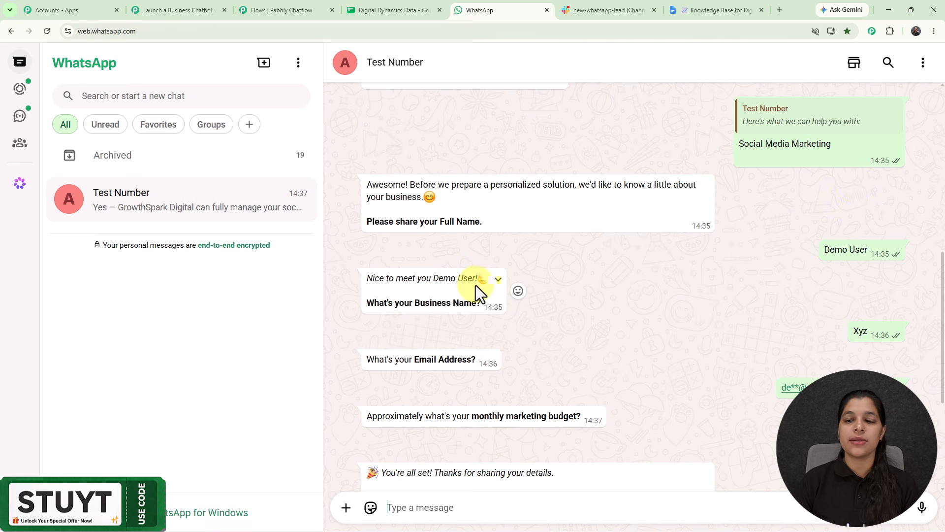
scroll(846, 304, down, 2)
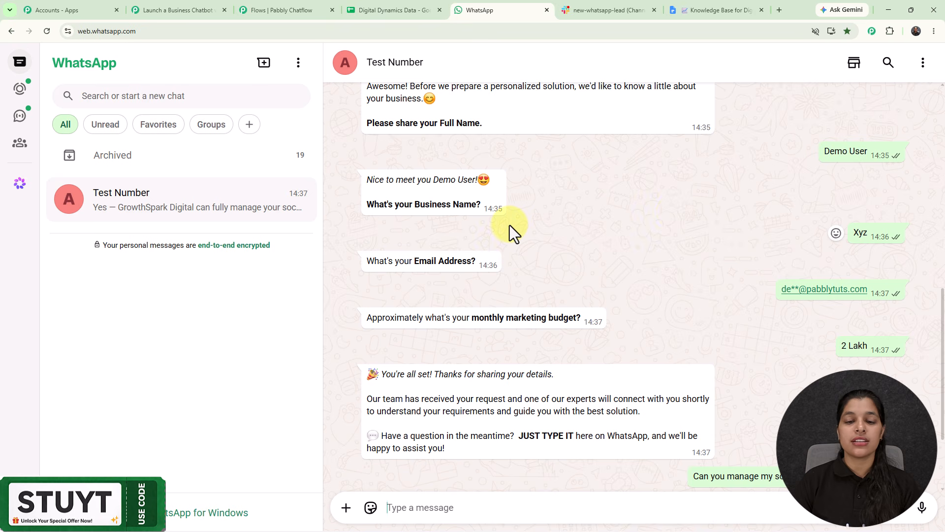
scroll(608, 269, down, 2)
scroll(861, 264, down, 1)
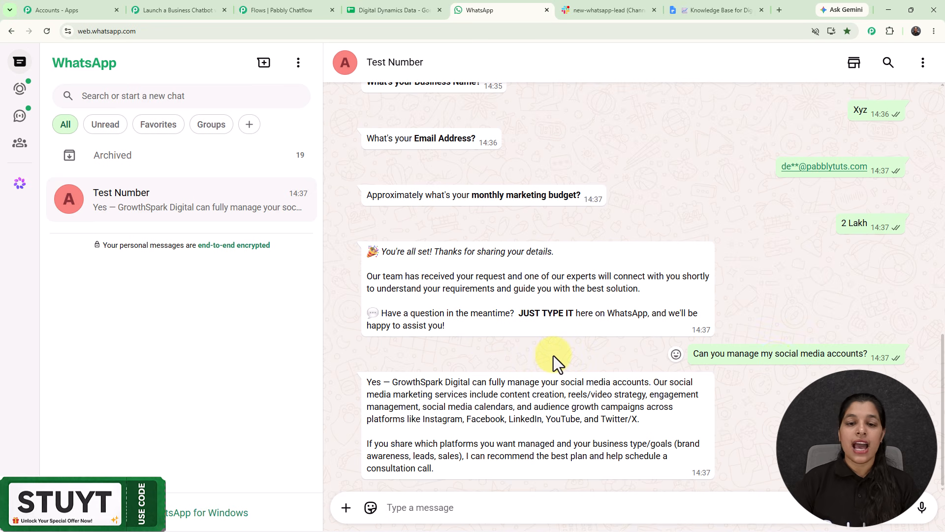
scroll(679, 126, up, 2)
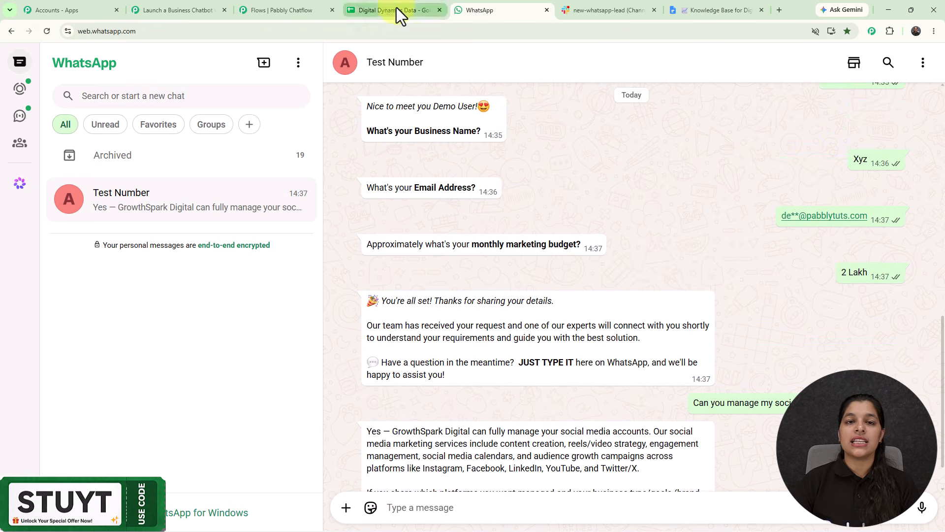
Compare the lead row in the Digital Dynamics Data sheet with the replies in the WhatsApp chat.
click(397, 10)
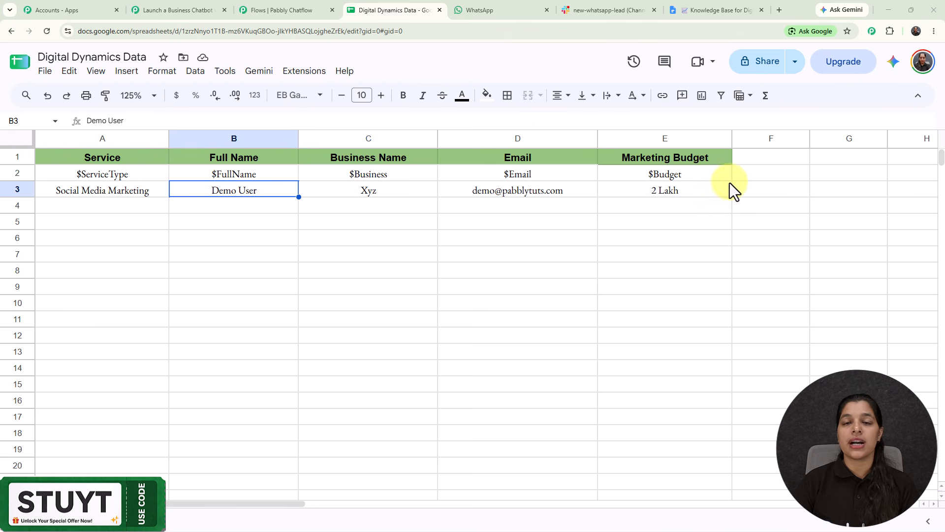
click(480, 8)
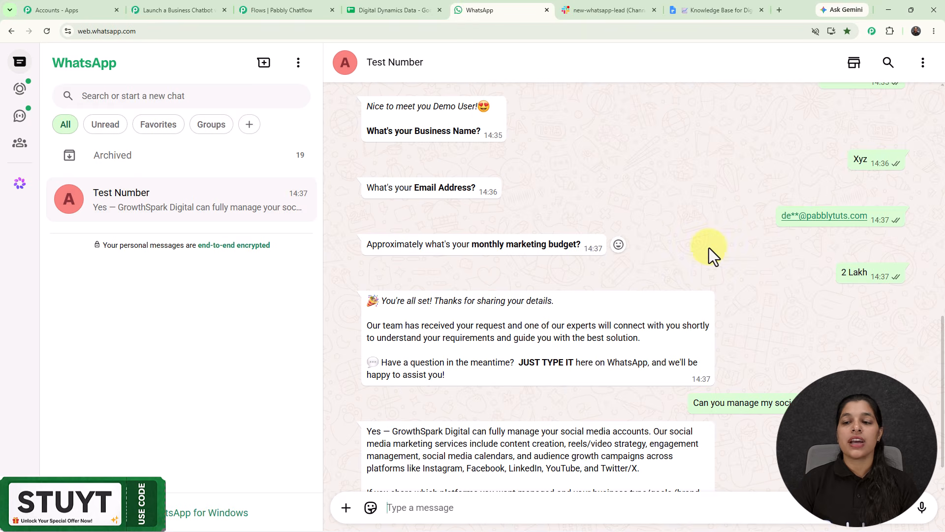
scroll(709, 248, up, 1)
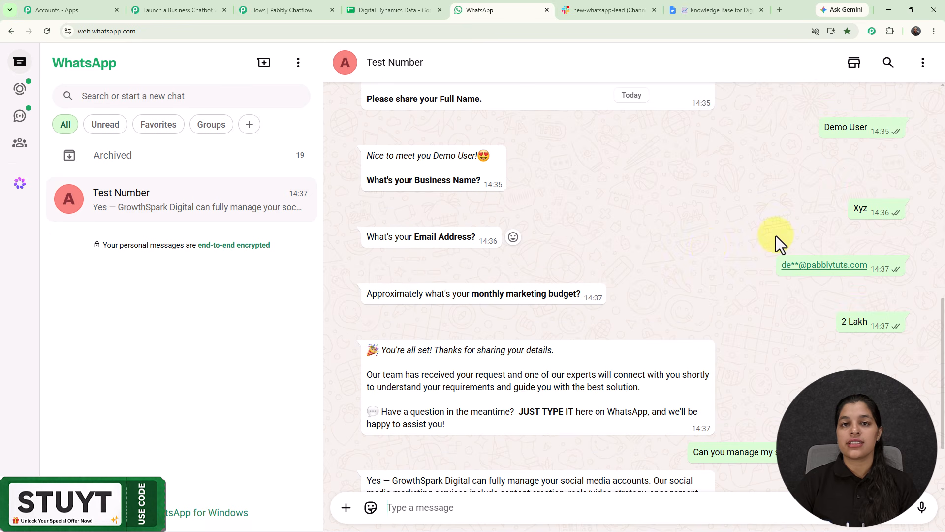
Open the Slack new-whatsapp-lead channel and review the lead notification message's details.
click(611, 8)
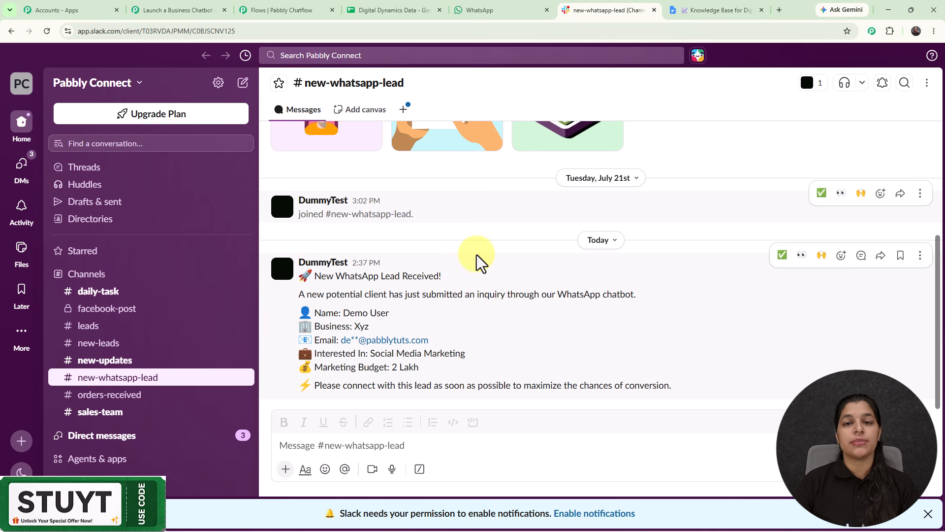
drag(343, 313, 547, 372)
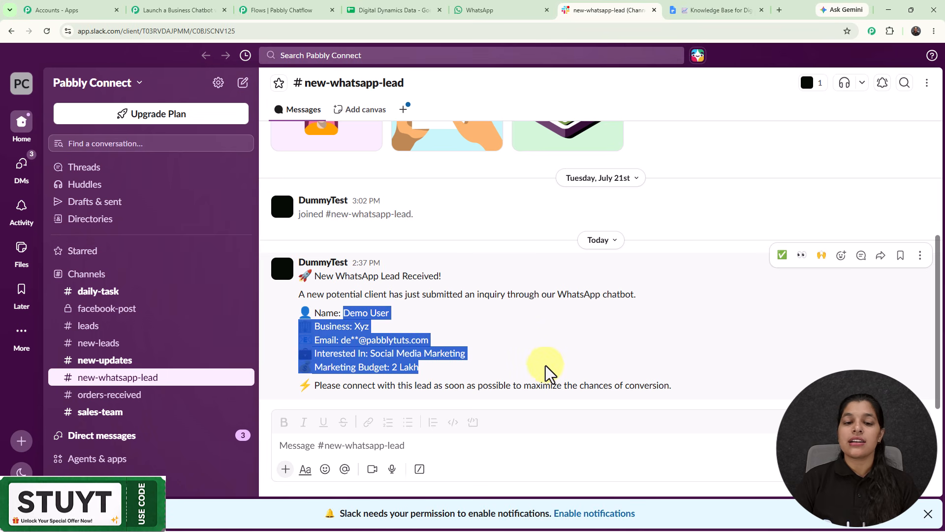
click(708, 200)
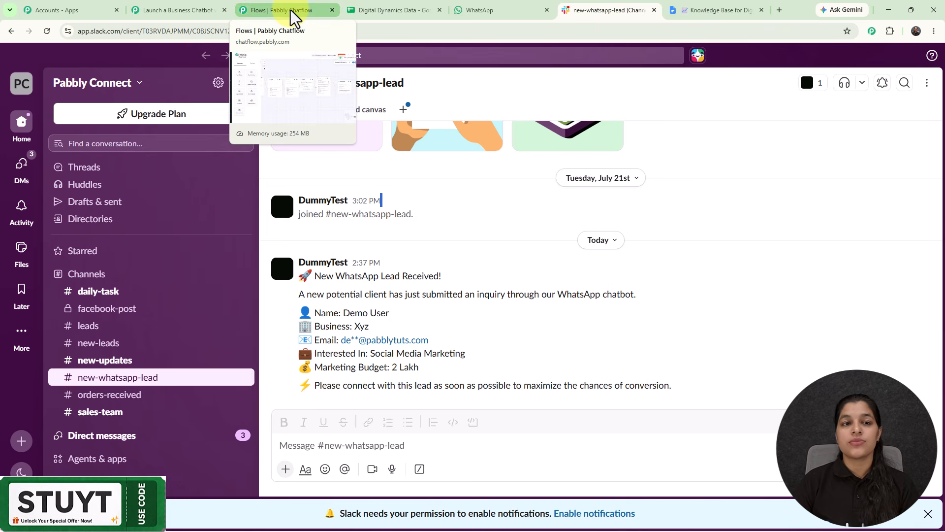
Return to the WhatsApp chat and review the welcome message at the start of the conversation.
click(476, 10)
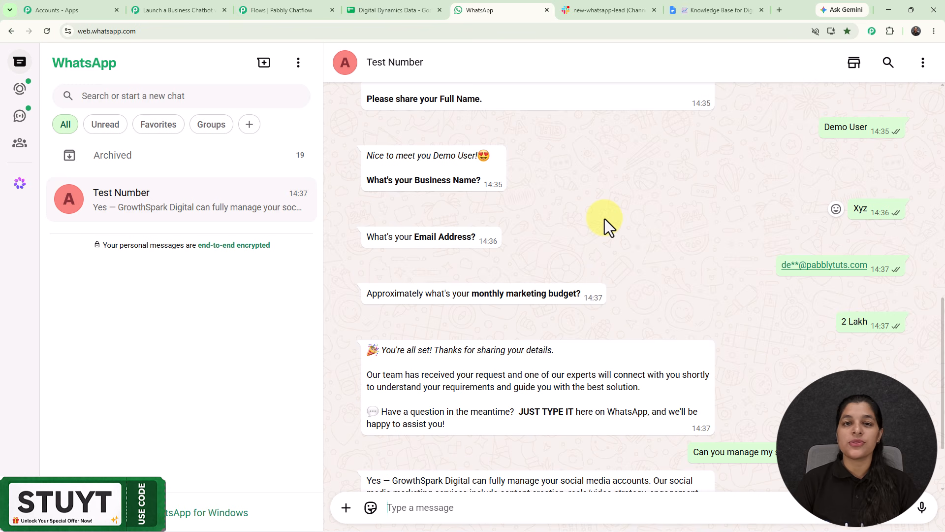
scroll(605, 218, up, 15)
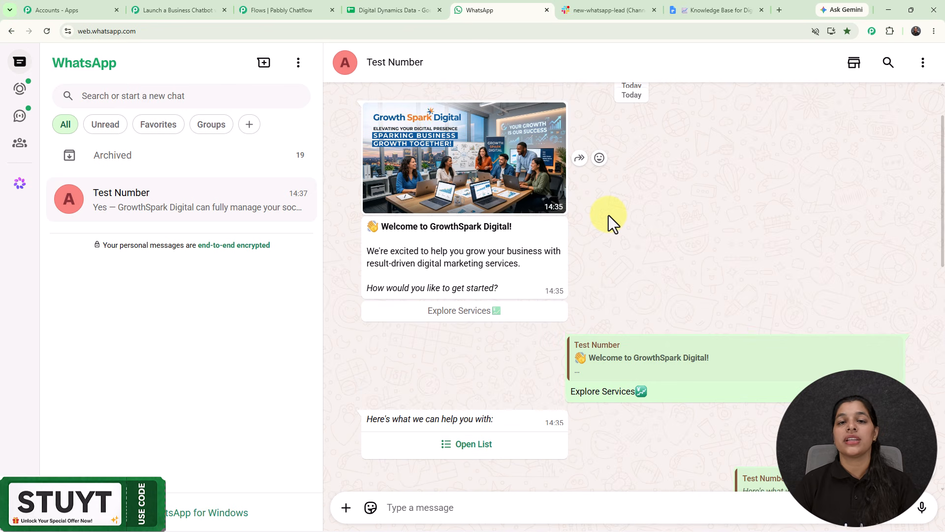
scroll(608, 215, down, 1)
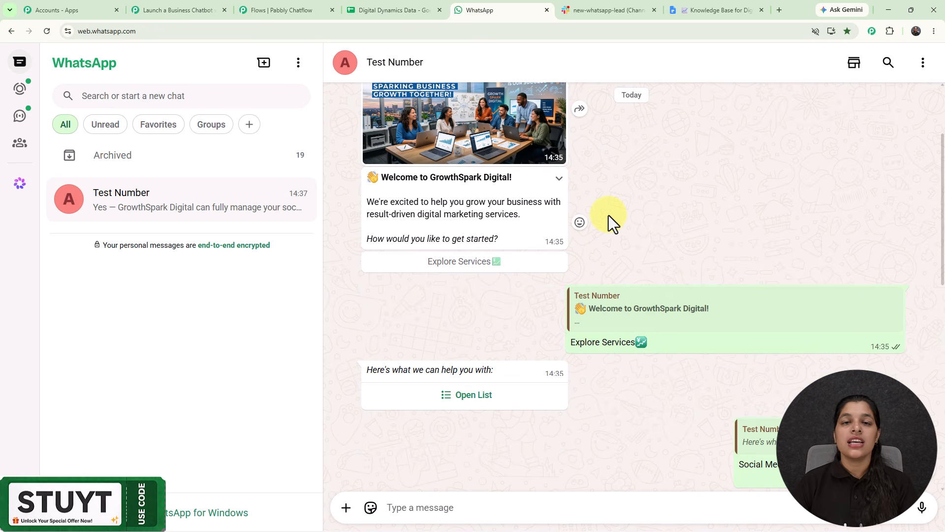
Open the Pabbly Chatflow flow editor and survey the whole chatbot flow on the canvas.
click(257, 8)
scroll(424, 236, down, 4)
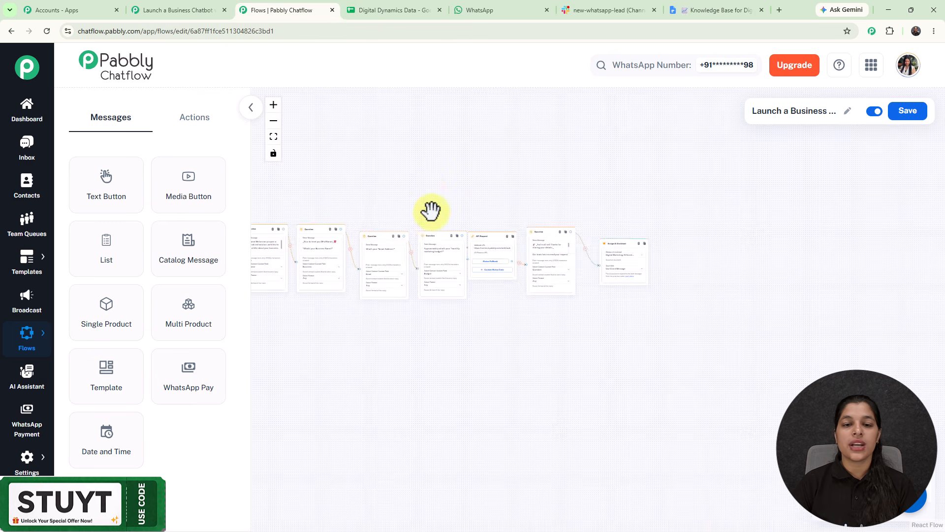
scroll(510, 184, up, 5)
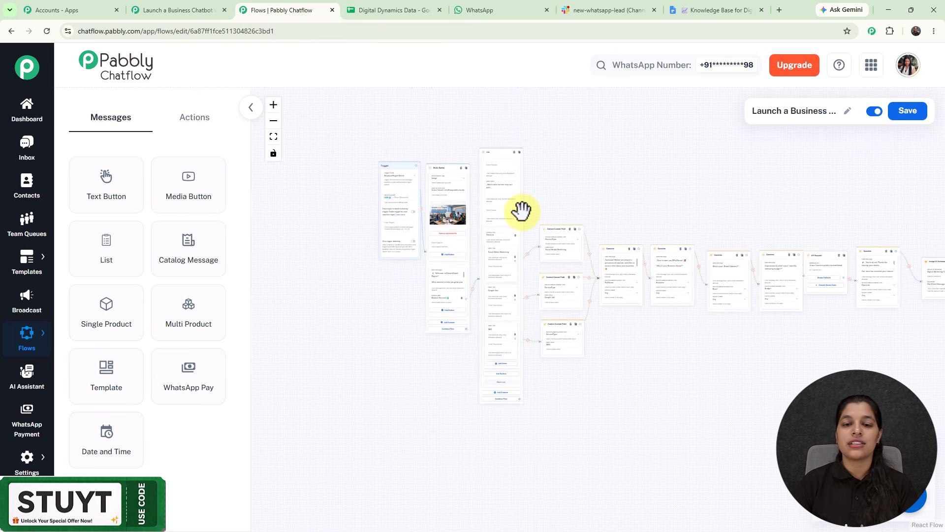
scroll(570, 196, down, 2)
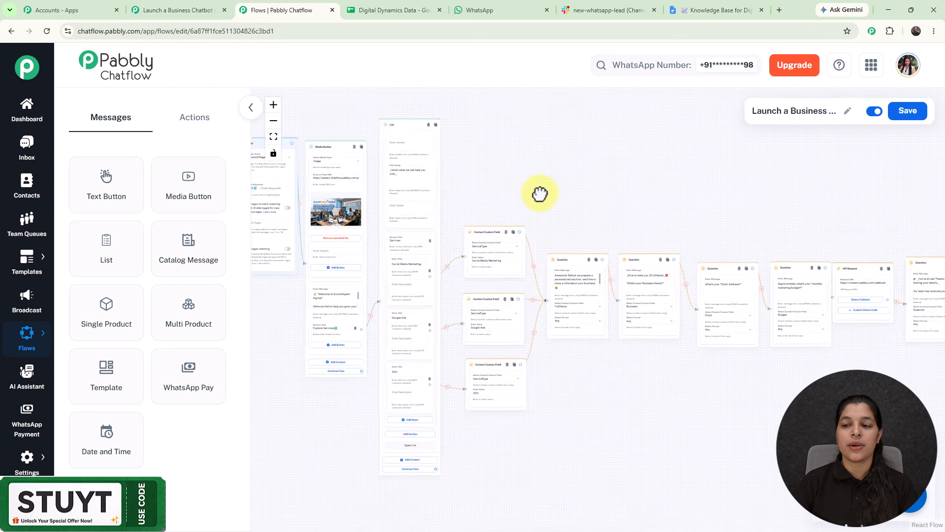
scroll(539, 192, down, 1)
scroll(627, 205, down, 1)
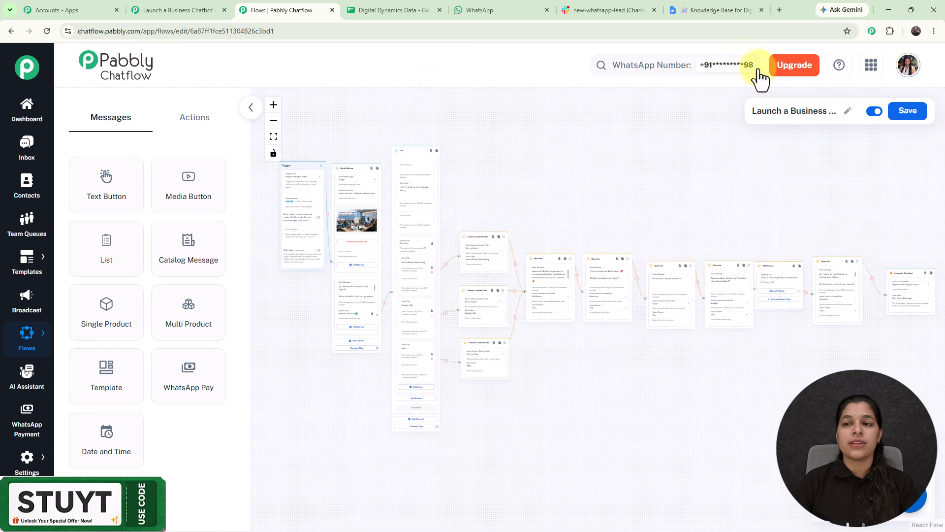
Open pabbly.com/chatflow in a new tab and close the offer popup.
click(778, 9)
text(pabbly.com/ch)
key(Return)
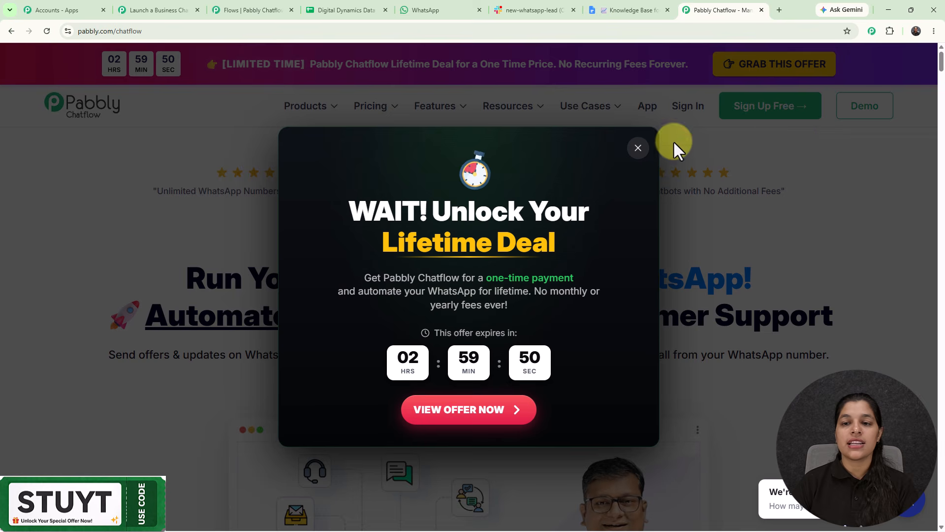
click(637, 148)
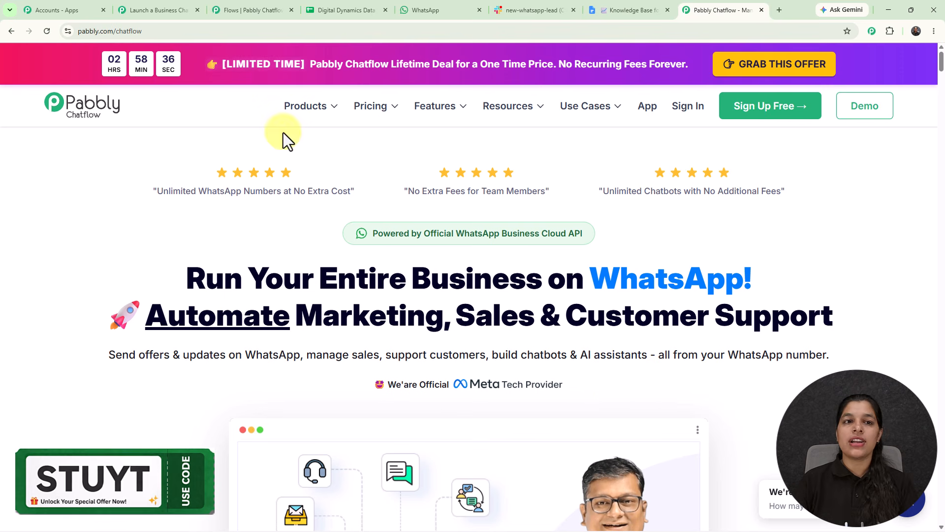
Return to the flow editor and browse the Trigger node's trigger event options.
click(229, 2)
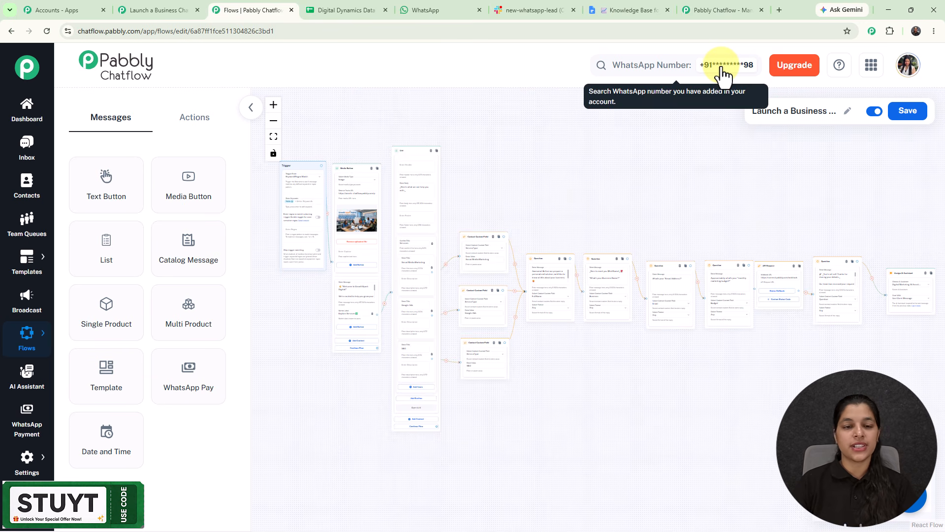
scroll(313, 142, up, 5)
scroll(313, 143, up, 3)
drag(314, 148, 525, 116)
scroll(616, 169, up, 3)
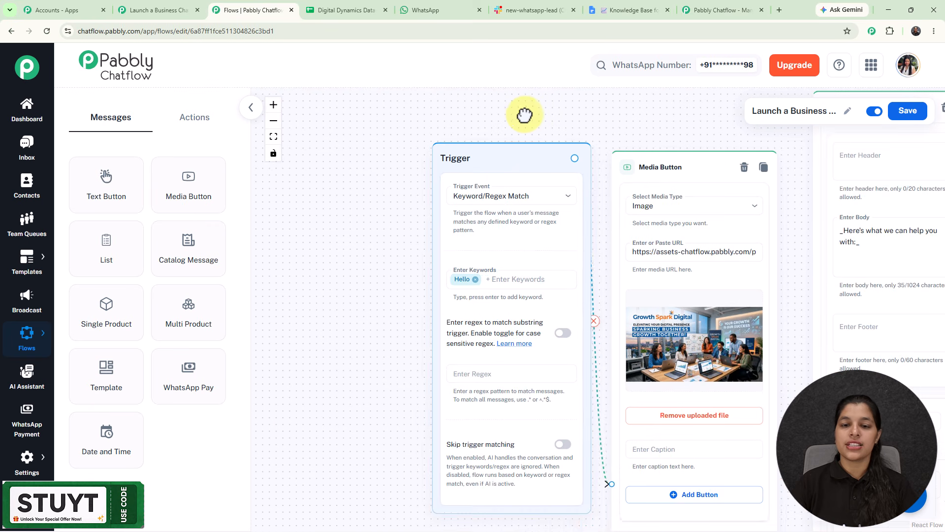
click(489, 197)
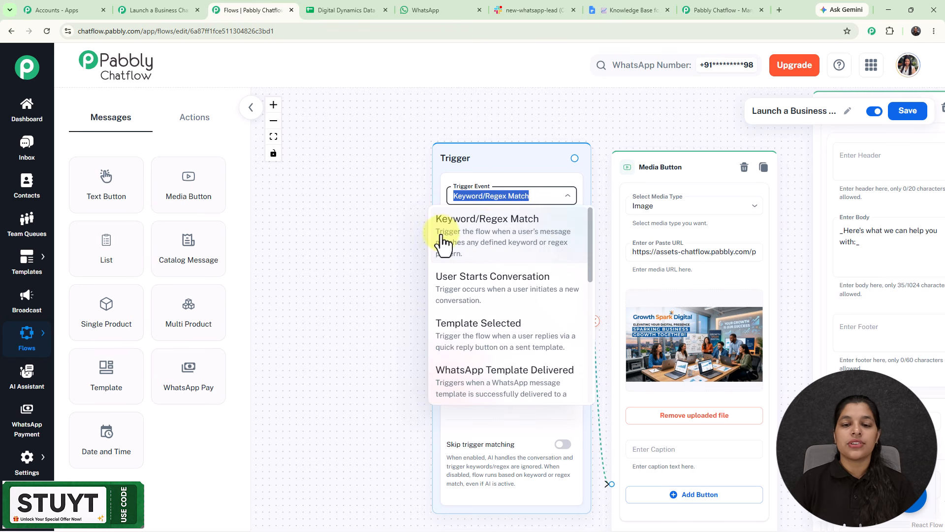
scroll(536, 251, down, 2)
scroll(537, 251, up, 2)
scroll(537, 251, down, 3)
scroll(532, 249, down, 4)
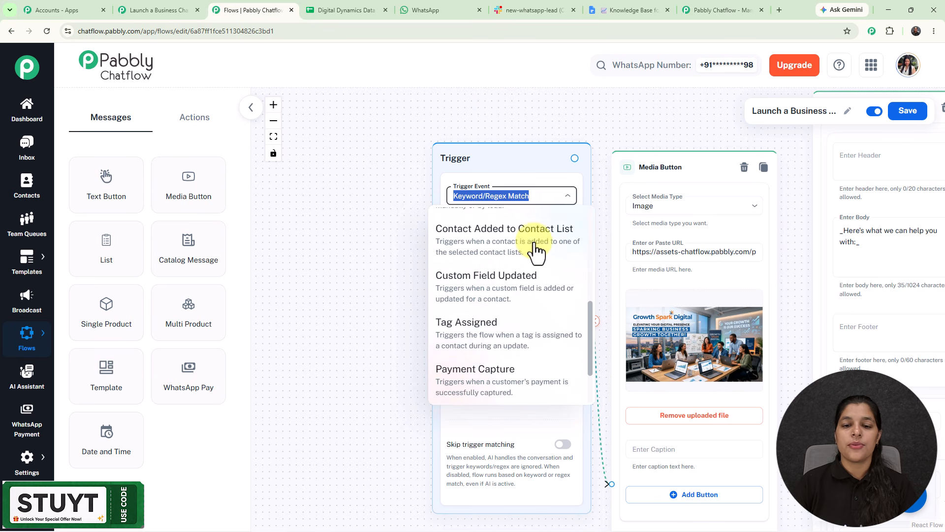
click(386, 228)
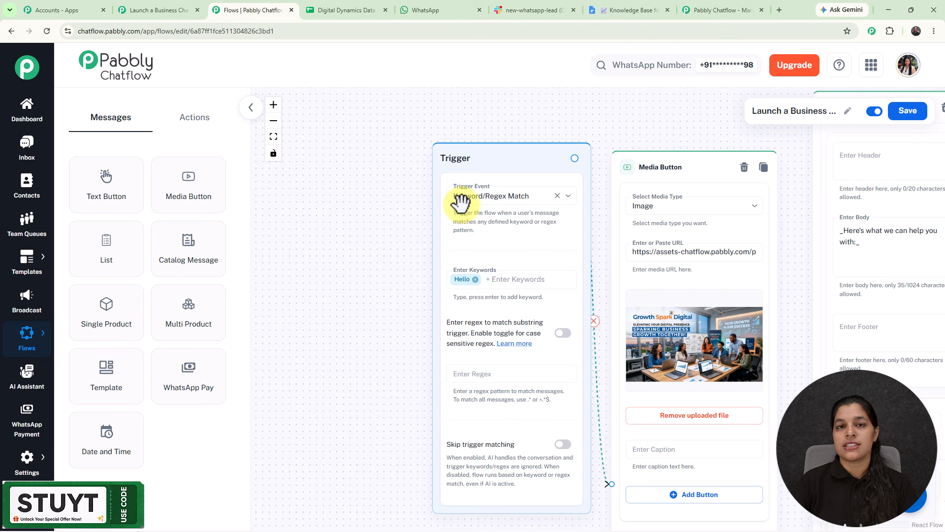
Examine the Trigger node's keyword field holding the Hello keyword.
drag(361, 273, 314, 201)
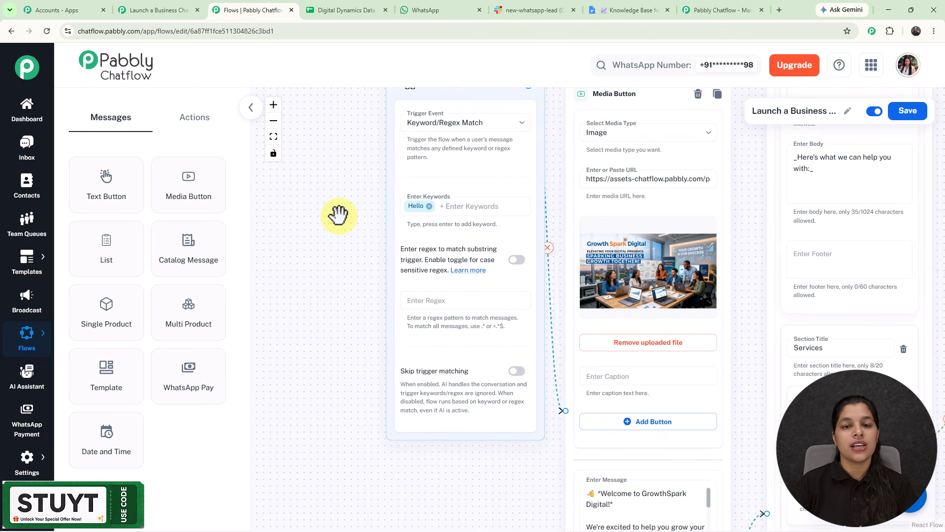
click(434, 215)
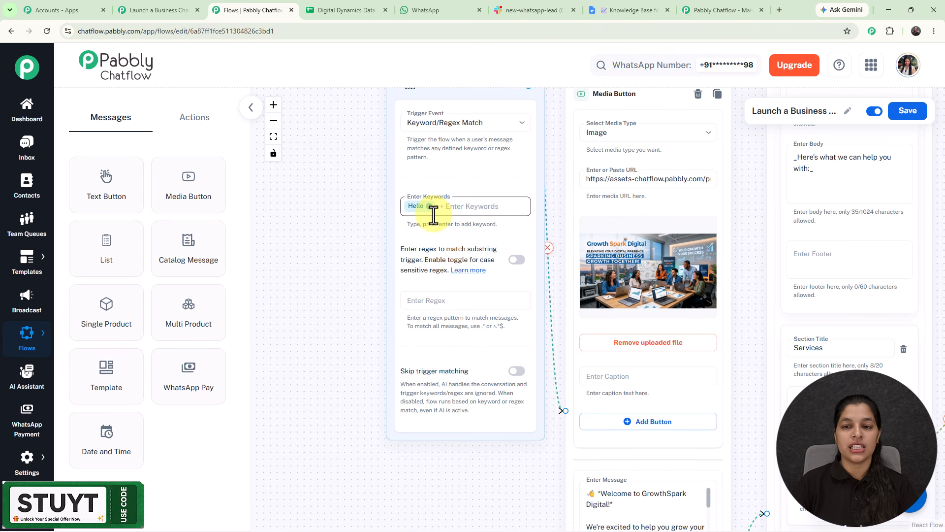
scroll(433, 212, down, 5)
scroll(445, 219, up, 6)
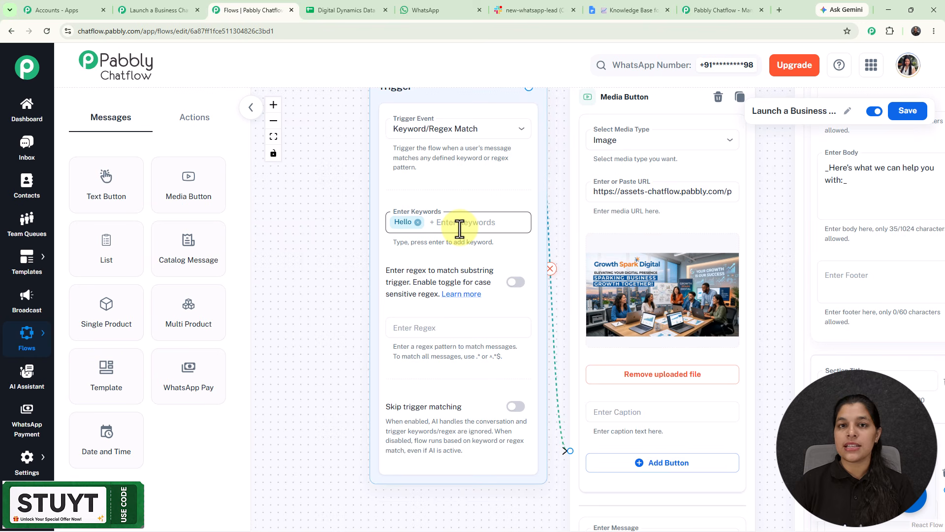
scroll(460, 228, down, 2)
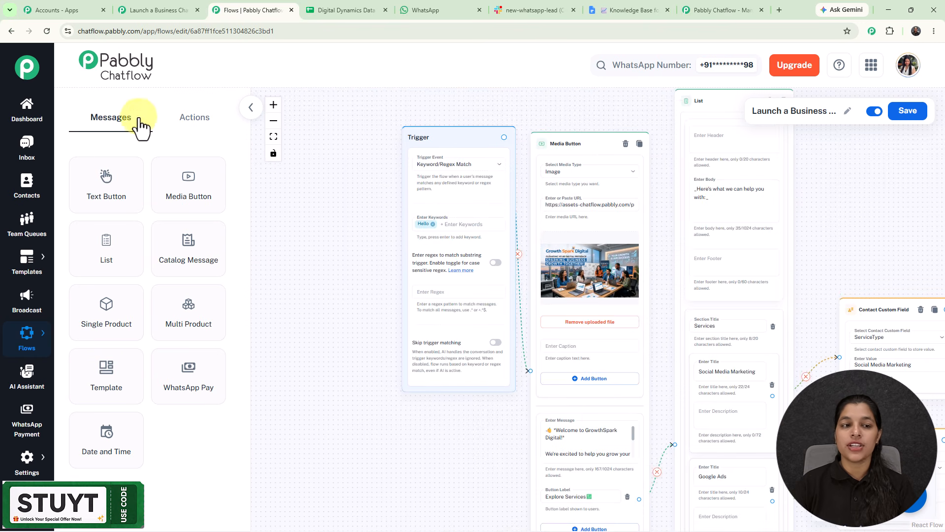
Browse the Actions and Messages node lists in the flow editor sidebar.
click(195, 118)
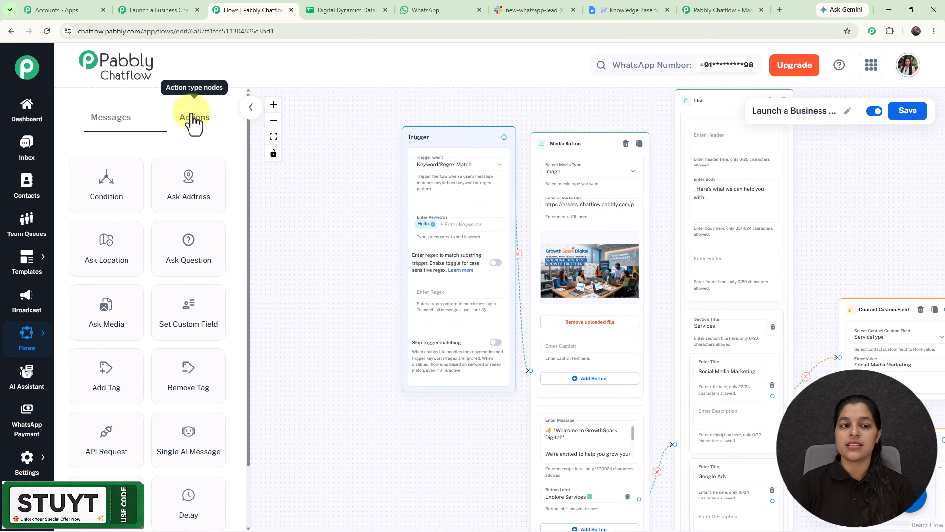
click(106, 119)
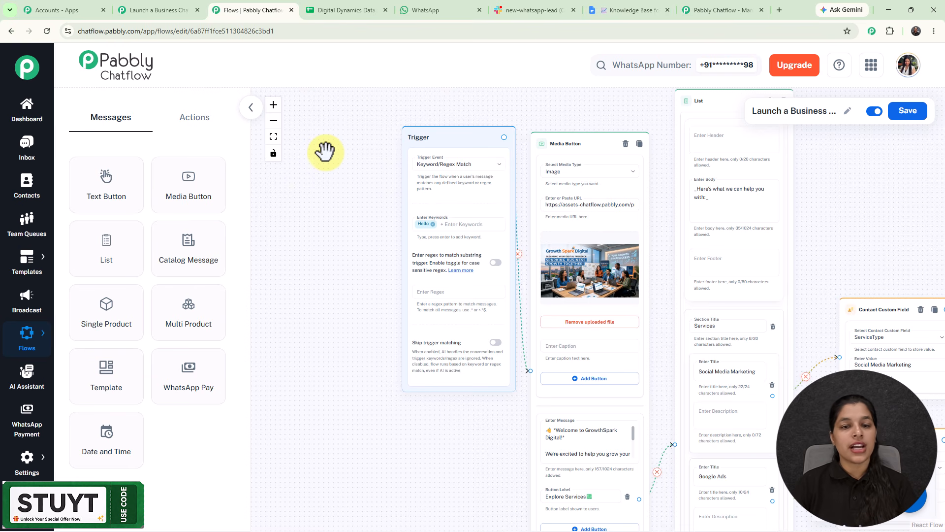
scroll(457, 225, up, 1)
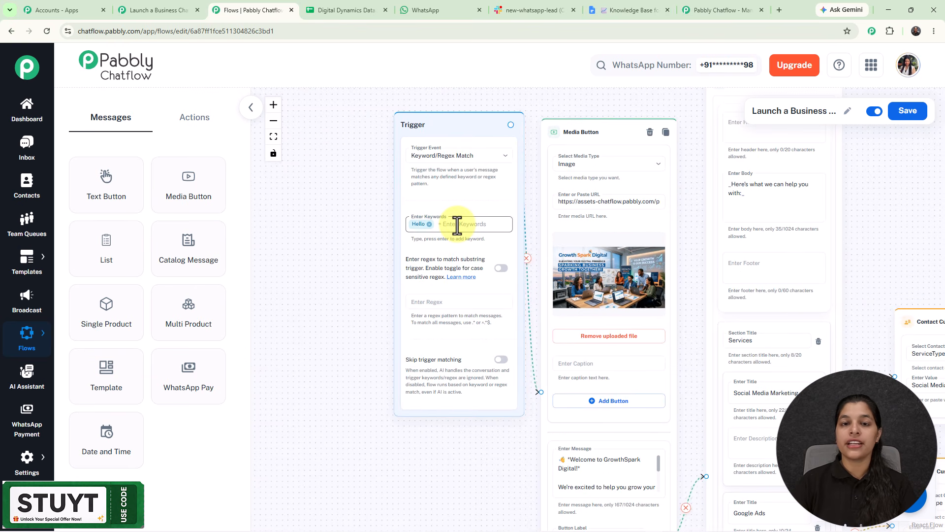
scroll(457, 225, up, 1)
scroll(457, 224, down, 1)
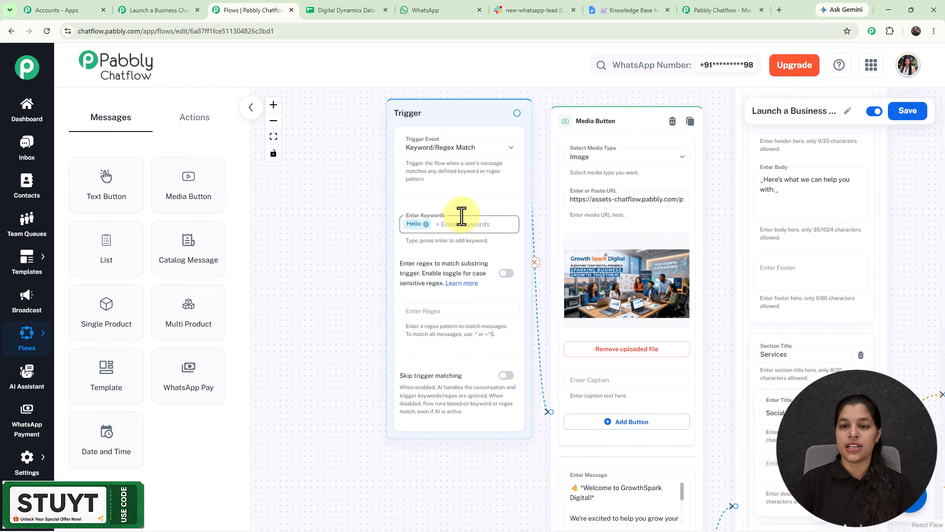
drag(711, 281, 608, 219)
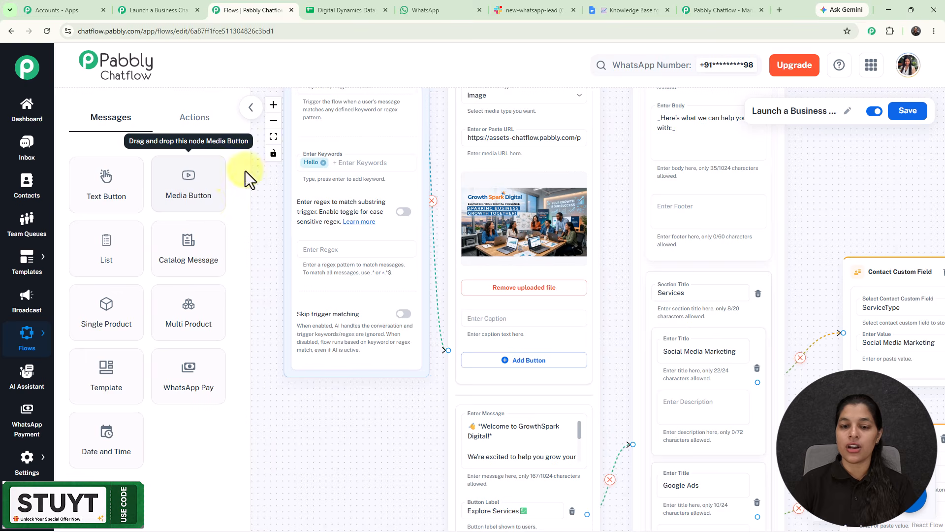
click(426, 10)
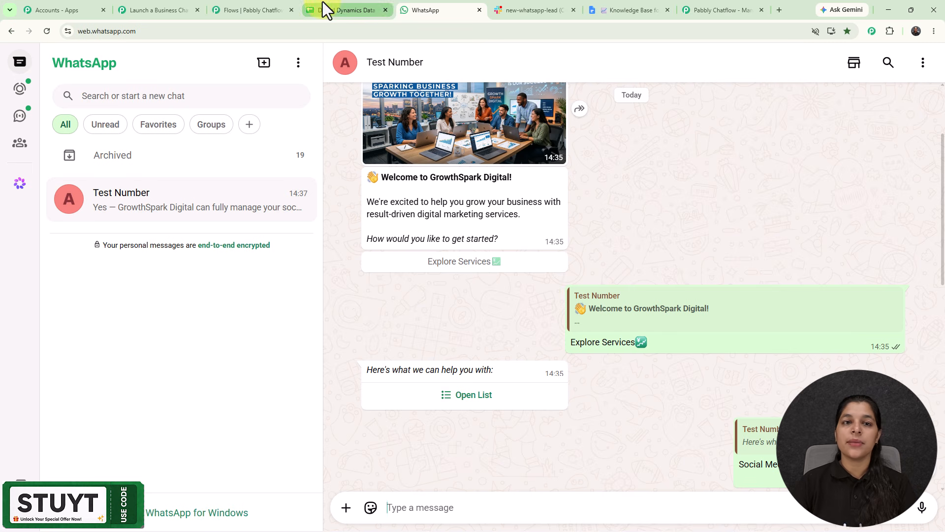
Return to the flow editor and examine the welcome message node with its image, text and Explore Services button.
click(254, 6)
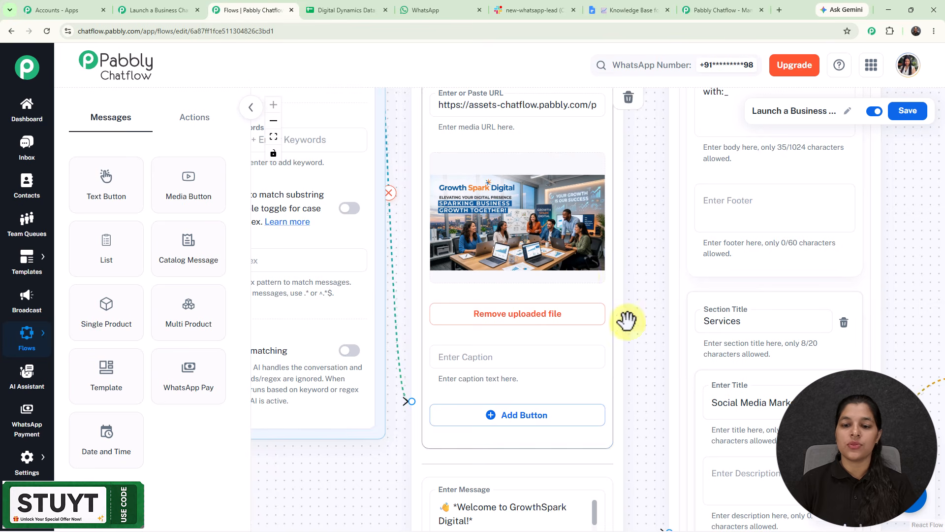
drag(649, 346, 627, 103)
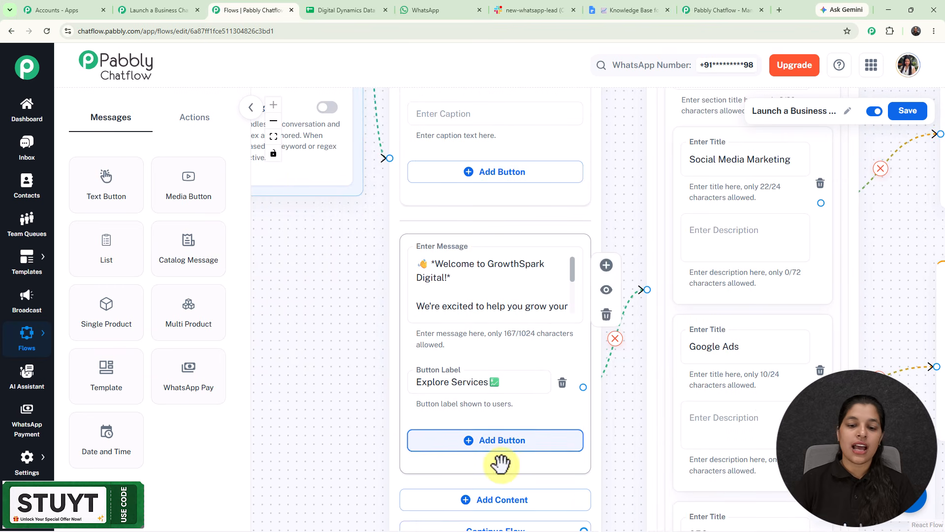
click(491, 500)
click(345, 291)
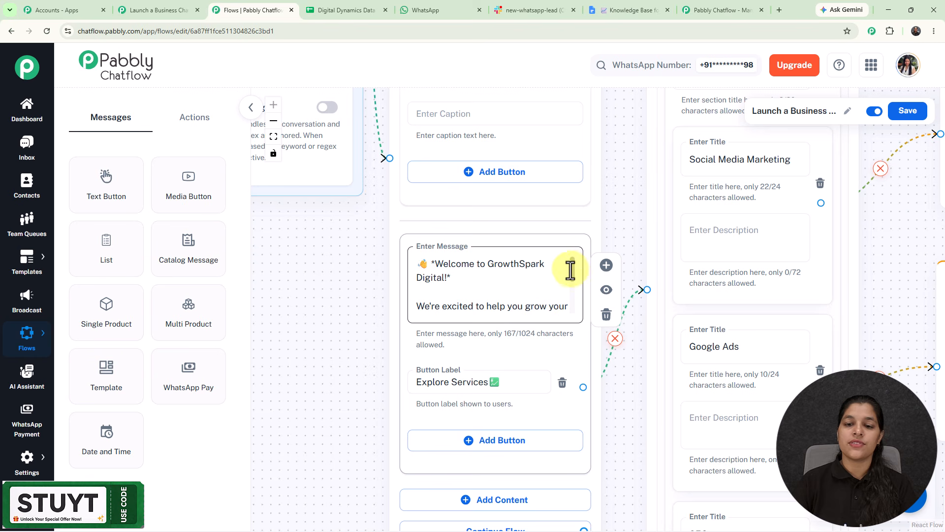
scroll(570, 276, down, 3)
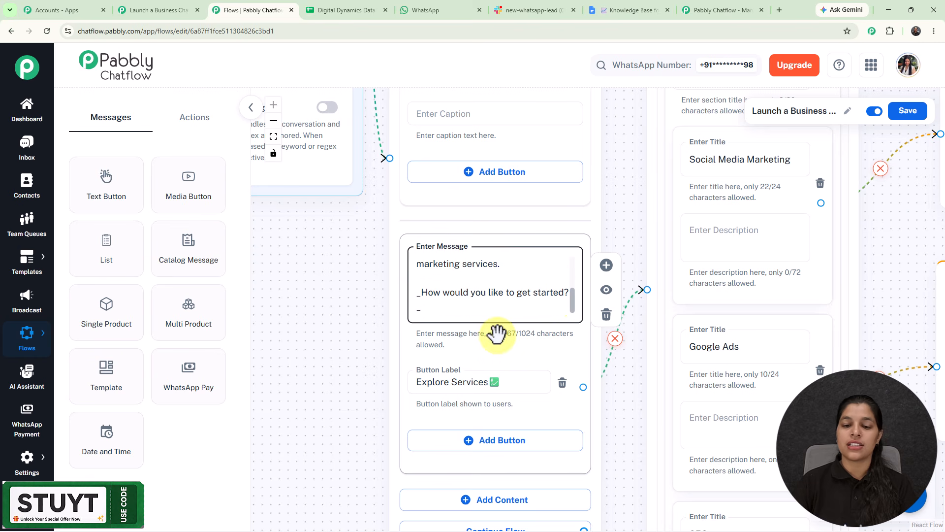
scroll(497, 333, down, 5)
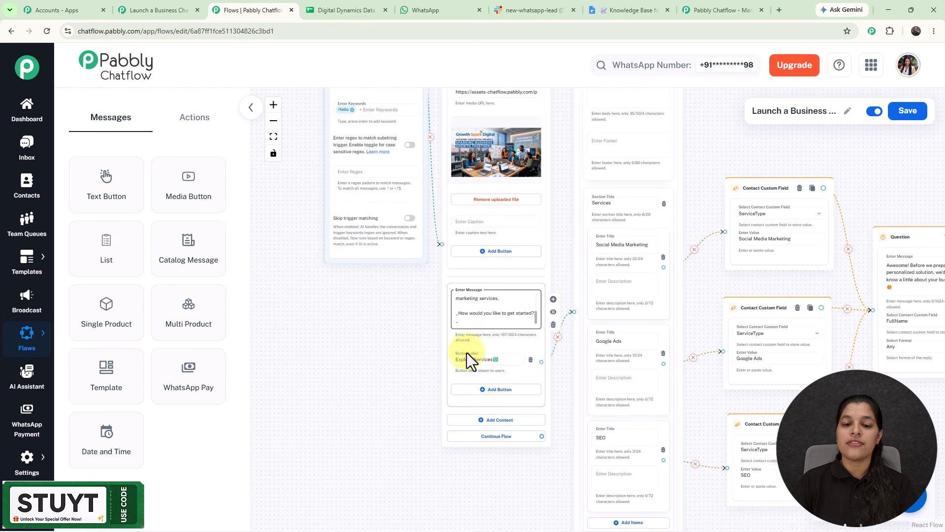
Examine the List node's Services items and the Contact Custom Field nodes that store the ServiceType.
drag(703, 156, 566, 150)
drag(563, 296, 581, 206)
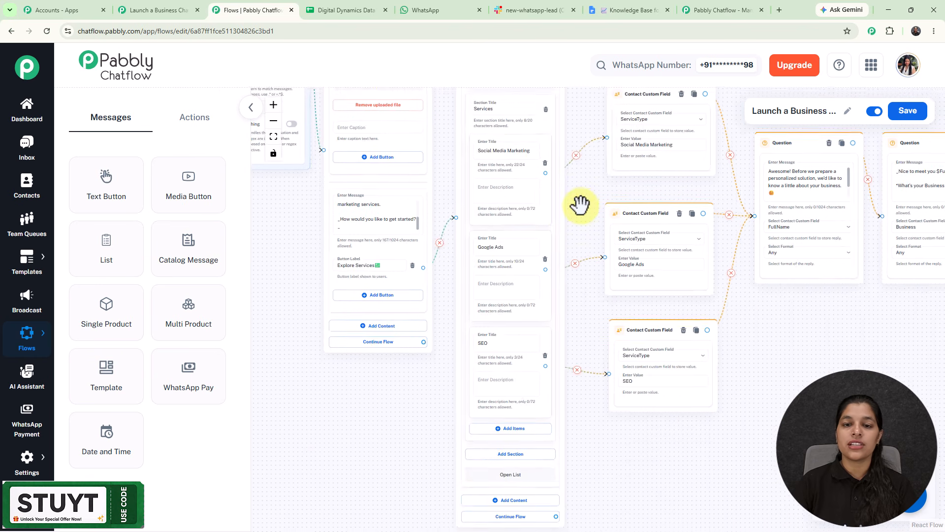
scroll(581, 205, up, 2)
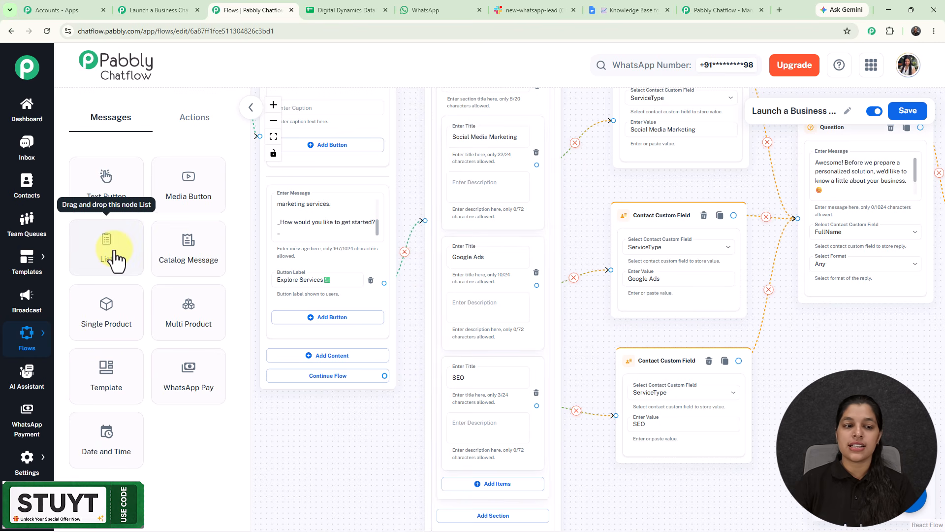
scroll(539, 277, down, 3)
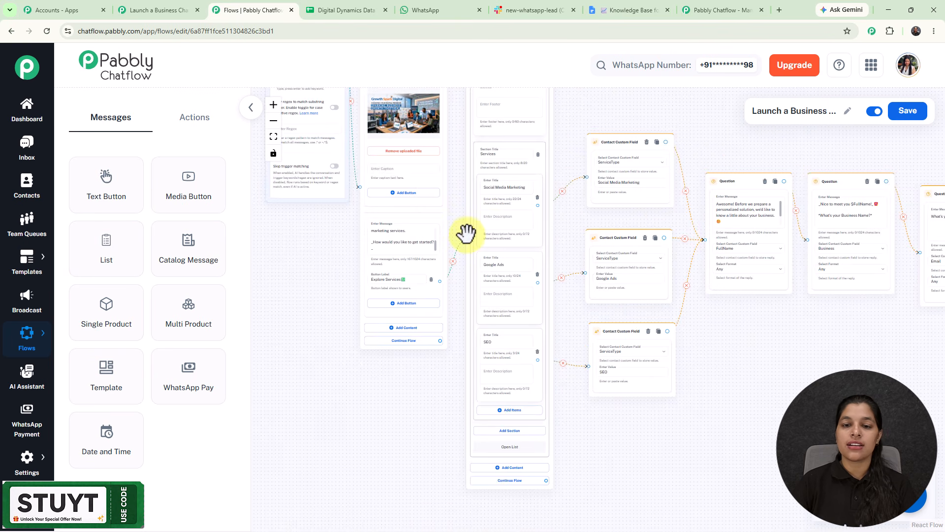
scroll(574, 221, up, 2)
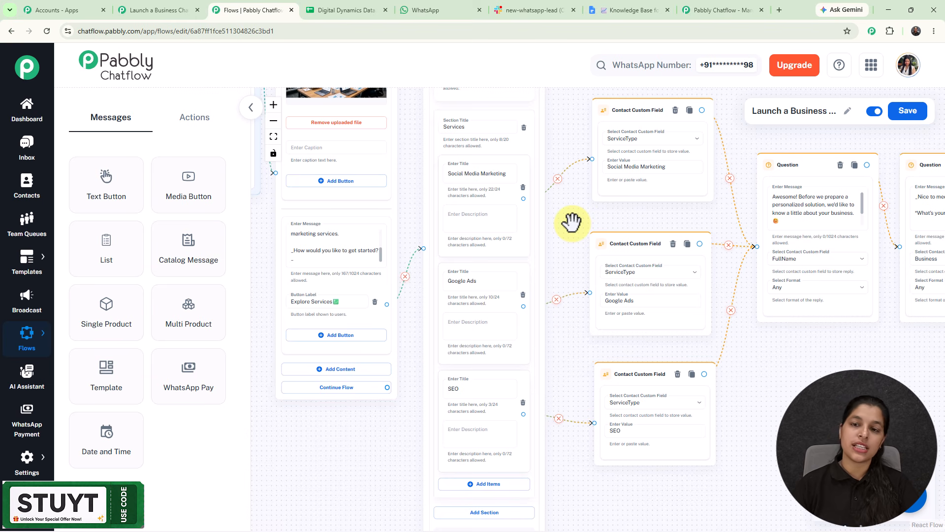
scroll(571, 222, up, 2)
scroll(580, 197, up, 1)
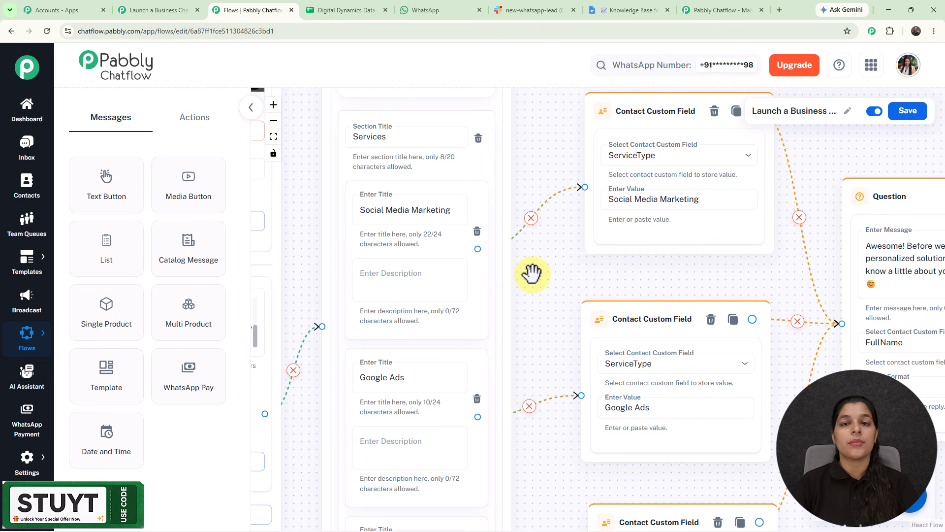
scroll(532, 273, down, 2)
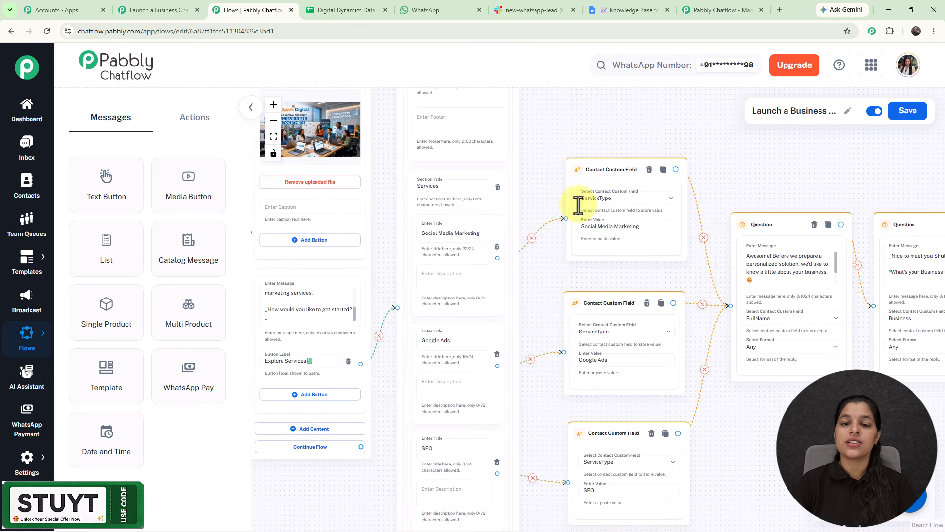
Switch the sidebar to Actions and examine the Question nodes asking for full name, business name and email.
click(189, 125)
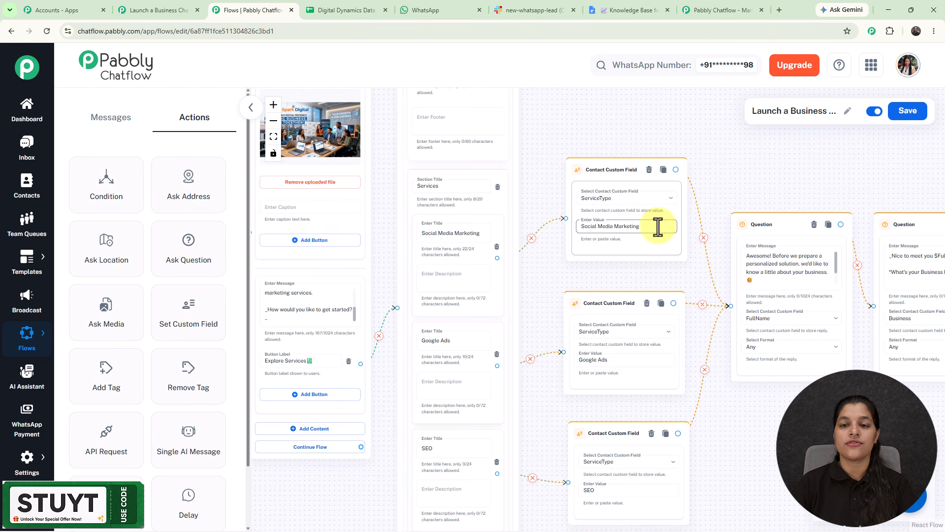
scroll(546, 191, up, 3)
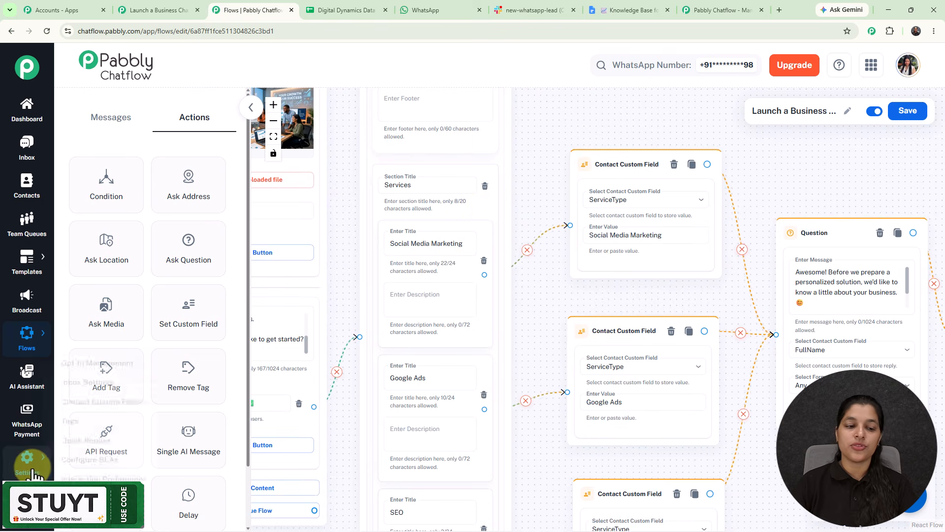
mouse_move(26, 460)
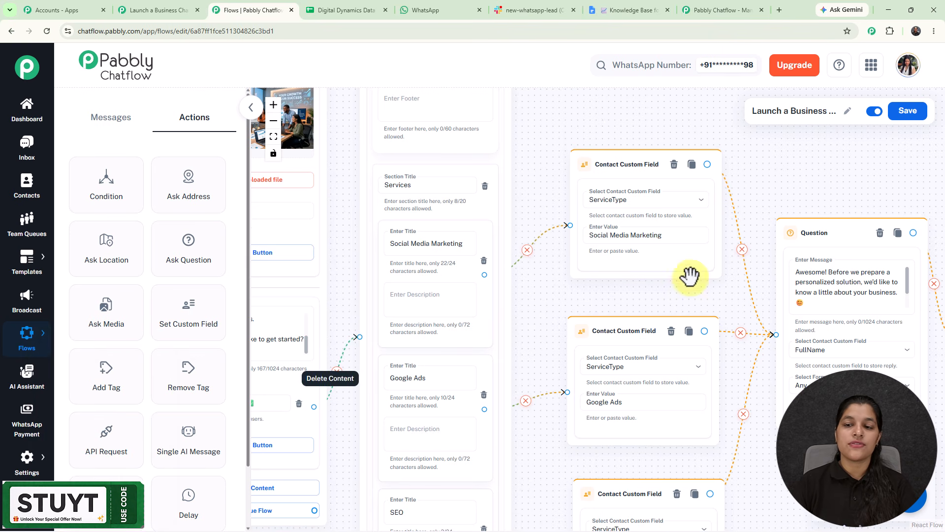
scroll(834, 175, down, 3)
drag(834, 175, 517, 168)
scroll(518, 171, up, 2)
scroll(518, 171, up, 1)
scroll(518, 171, down, 2)
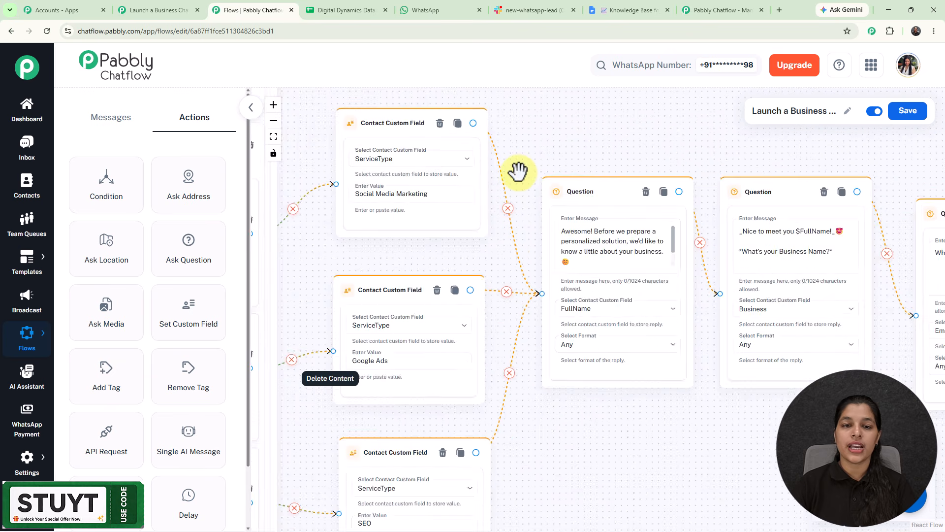
scroll(696, 144, up, 2)
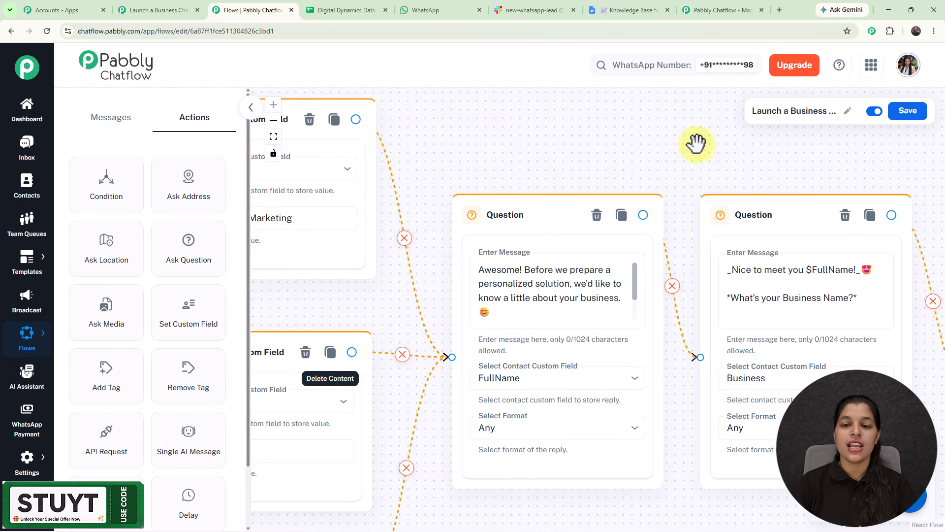
drag(540, 170, 527, 116)
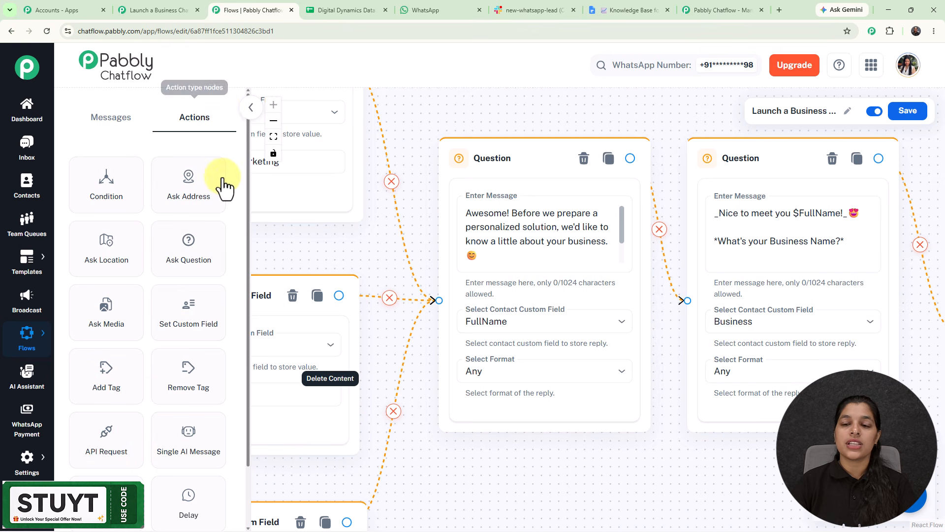
drag(672, 131, 428, 138)
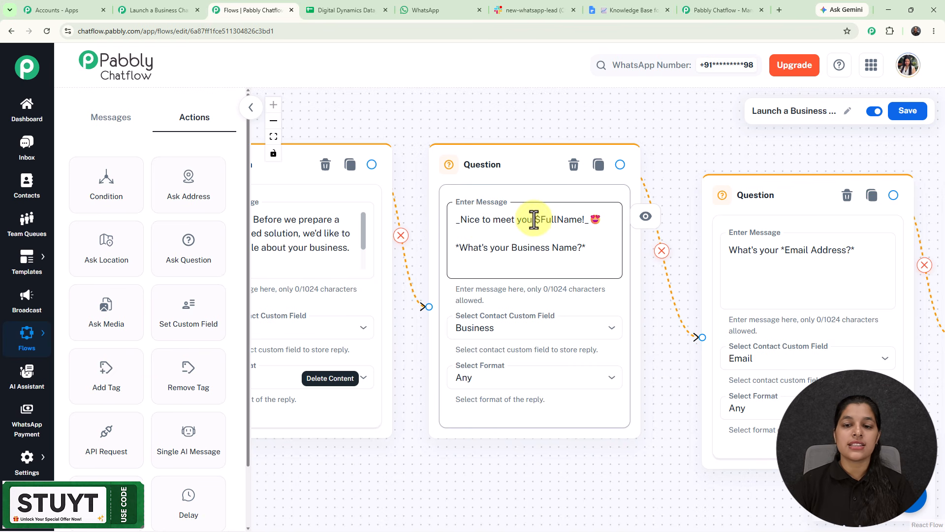
drag(450, 99, 645, 121)
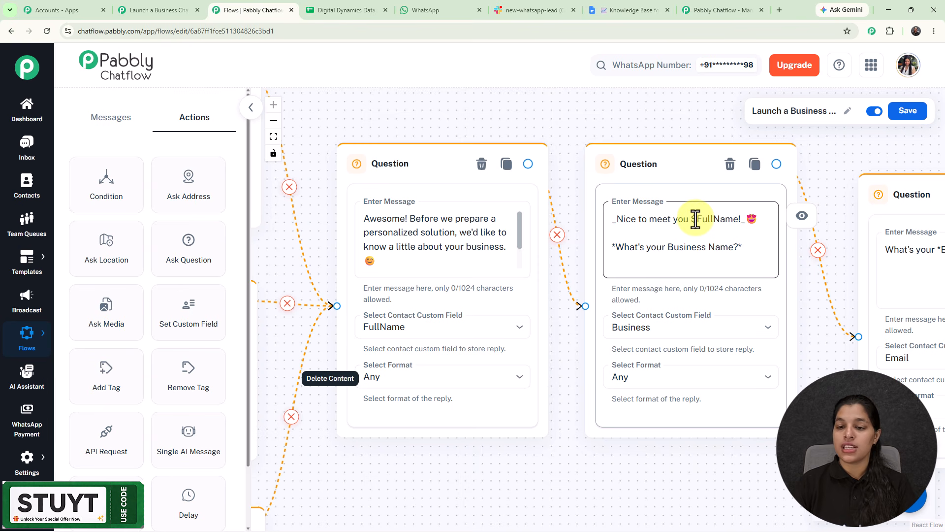
Review the test conversation in the WhatsApp chat, then return to the flow editor.
click(406, 10)
scroll(499, 356, down, 5)
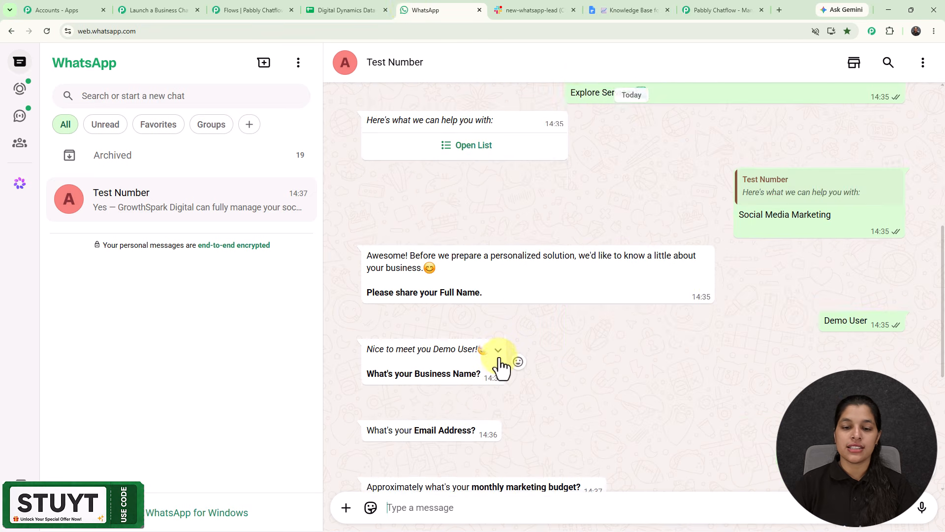
scroll(499, 356, down, 5)
scroll(475, 245, up, 3)
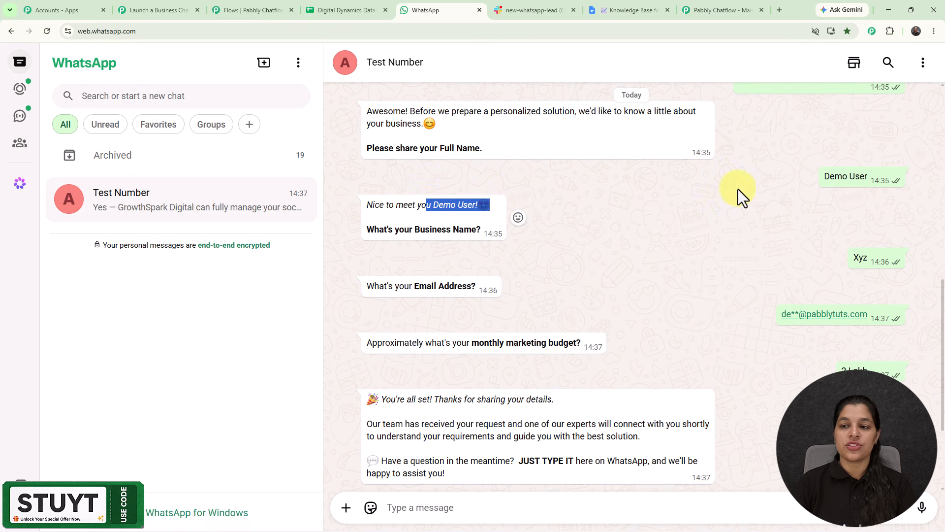
click(594, 211)
click(271, 9)
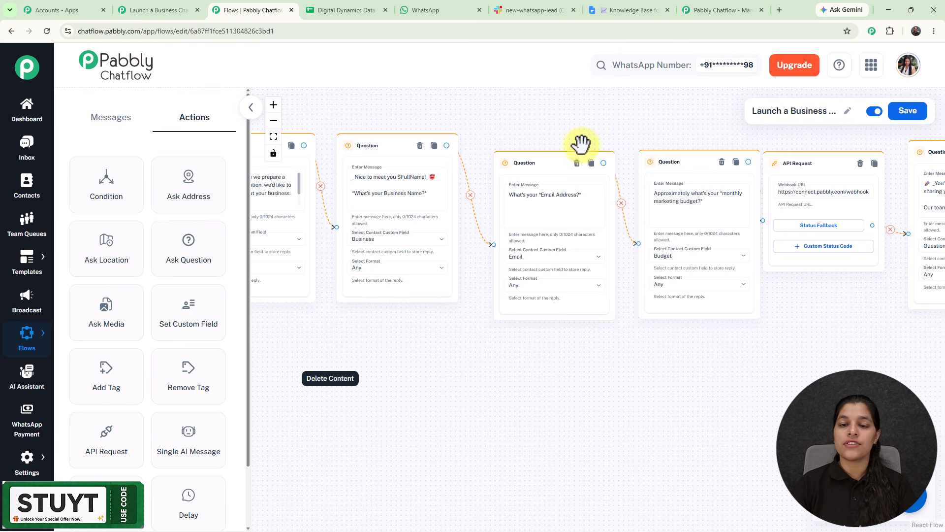
Pan along the flow to the API Request node and open its settings to view the webhook URL and params.
drag(609, 103, 330, 104)
drag(573, 101, 411, 104)
drag(476, 160, 495, 162)
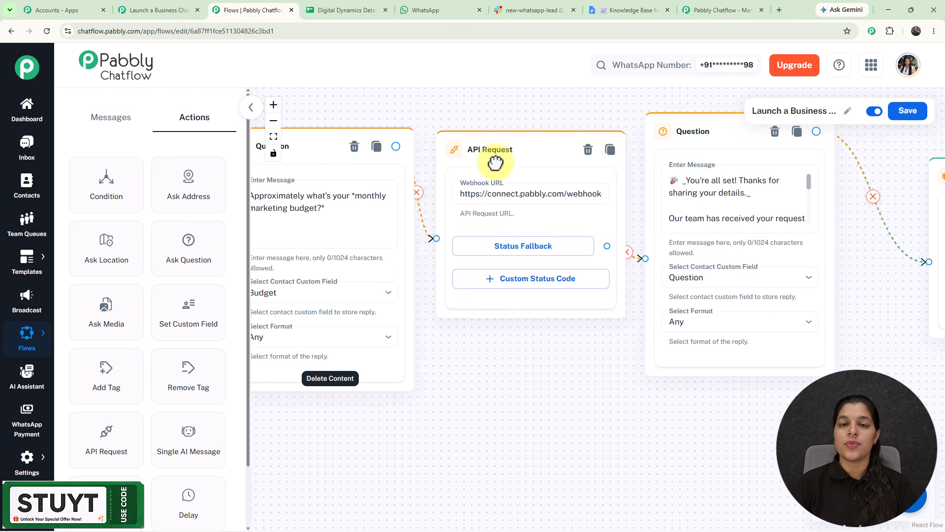
scroll(495, 160, up, 2)
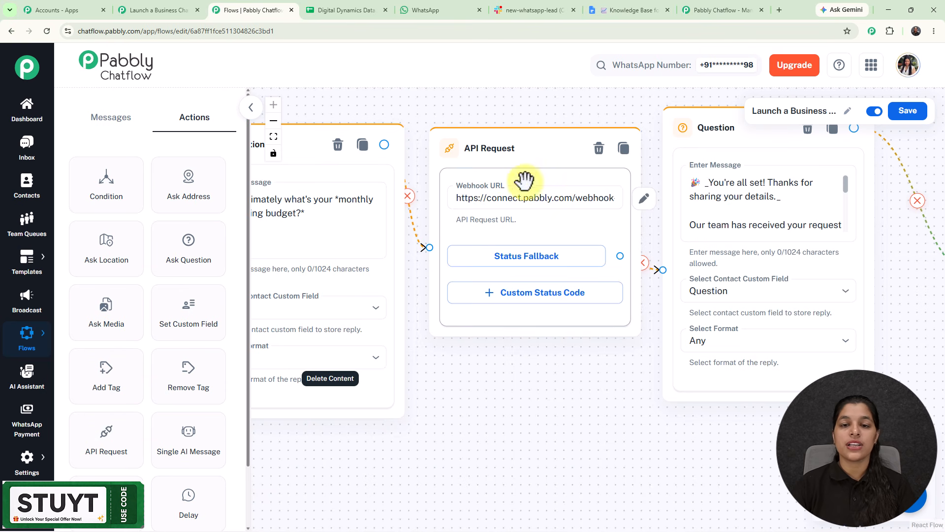
click(539, 201)
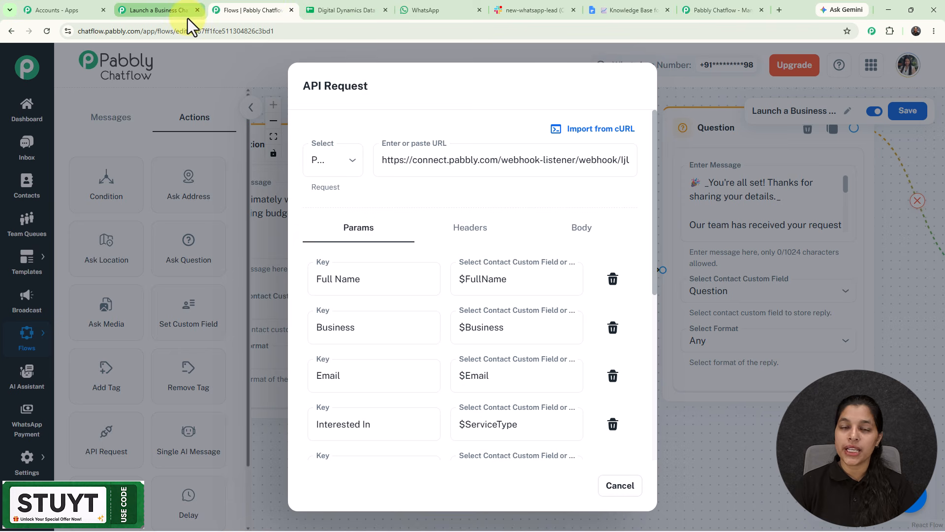
Open the Pabbly Connect workflow and its Pabbly Chatflow New Message Received trigger setup.
click(48, 11)
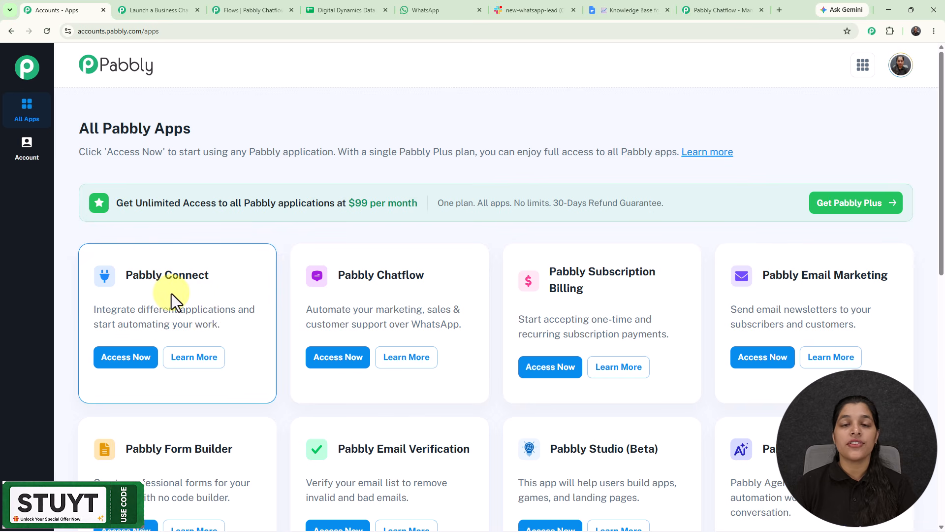
click(150, 9)
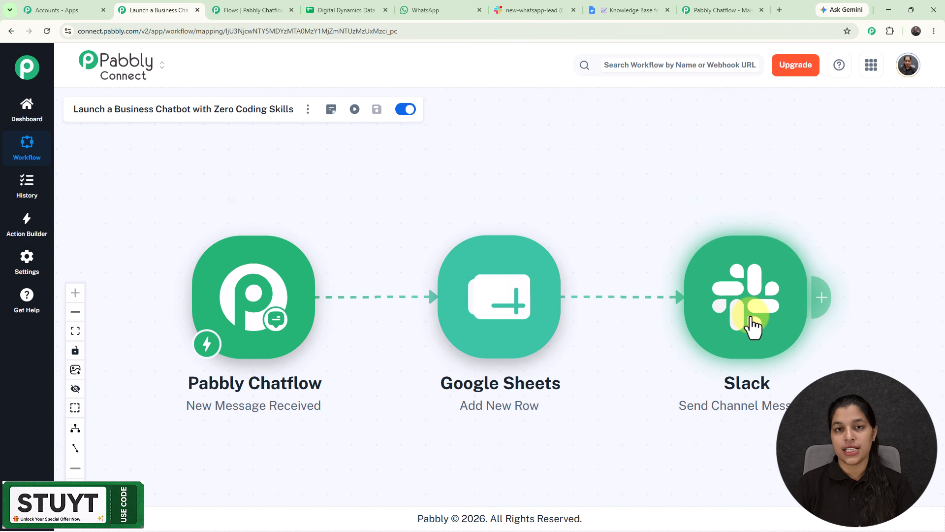
click(258, 307)
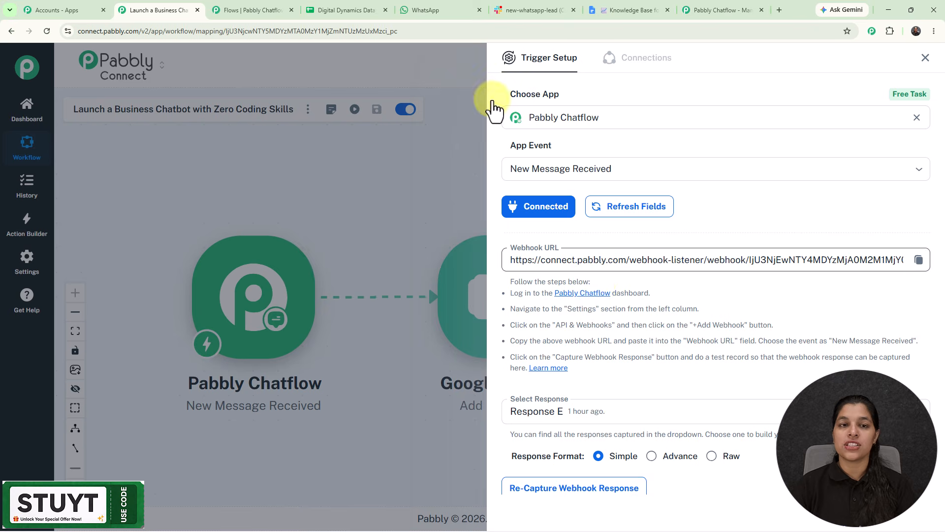
Compare the Google Sheet's lead row, the trigger's received response fields and the API Request params.
click(344, 4)
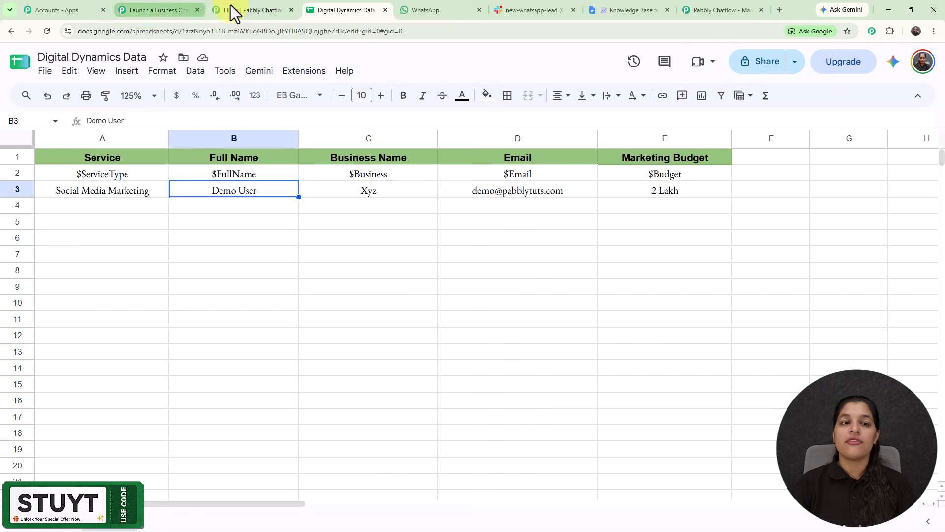
click(251, 10)
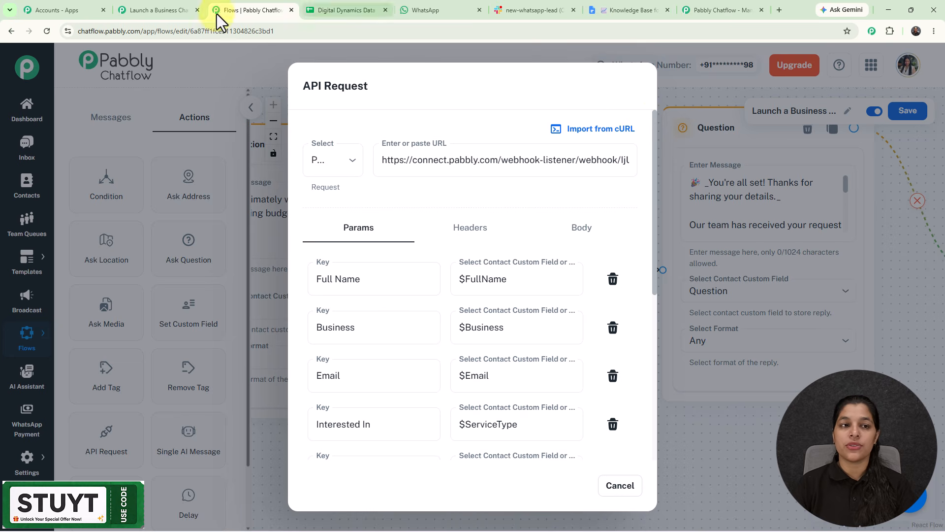
click(166, 11)
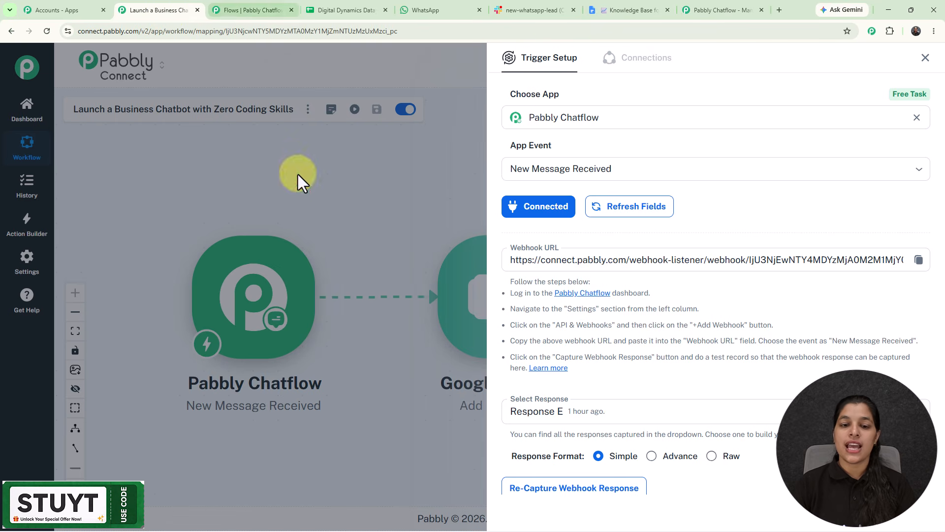
scroll(670, 394, down, 2)
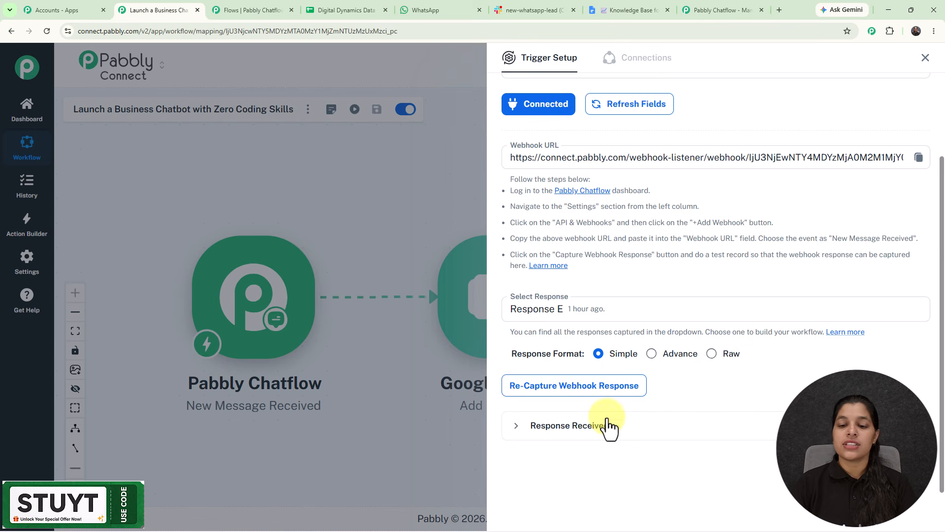
scroll(687, 405, down, 3)
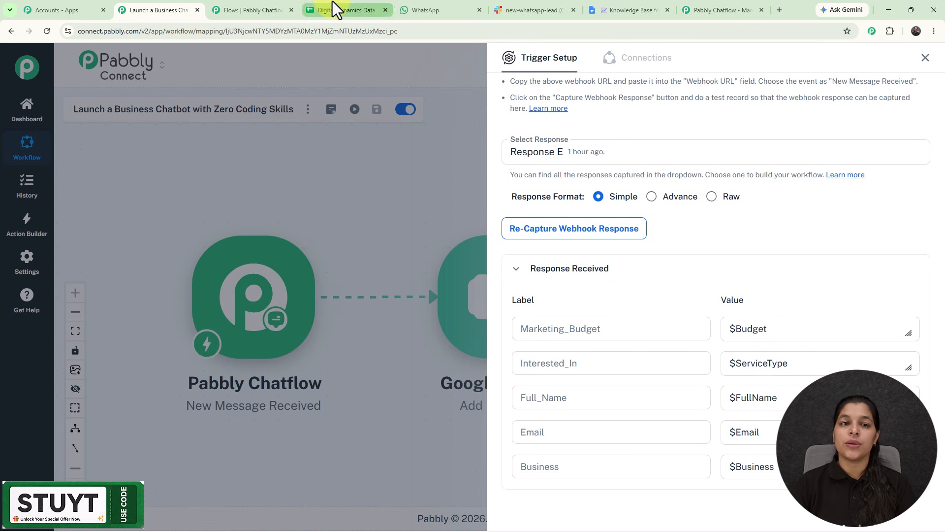
click(232, 4)
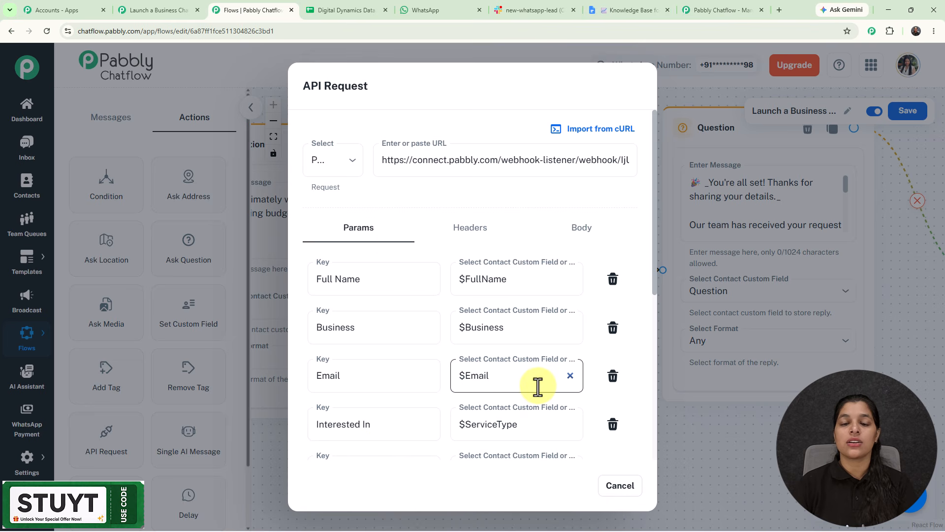
scroll(438, 315, down, 2)
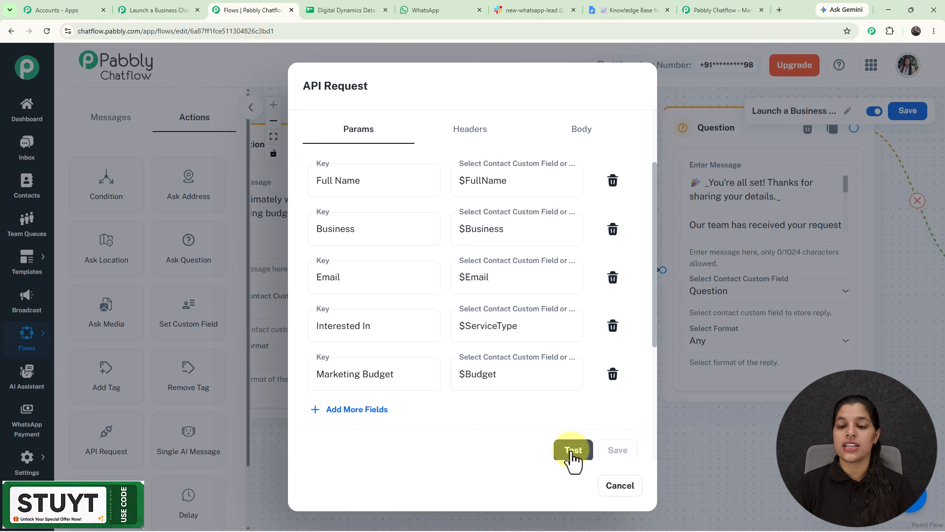
Review the Pabbly Connect trigger's received response fields and the Google Sheets Add New Row field mappings.
click(155, 10)
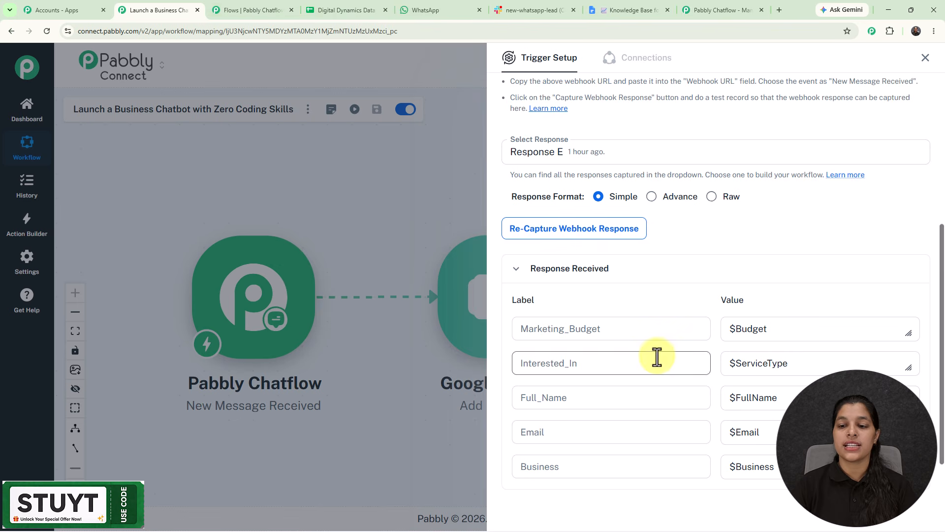
scroll(729, 362, down, 1)
click(924, 58)
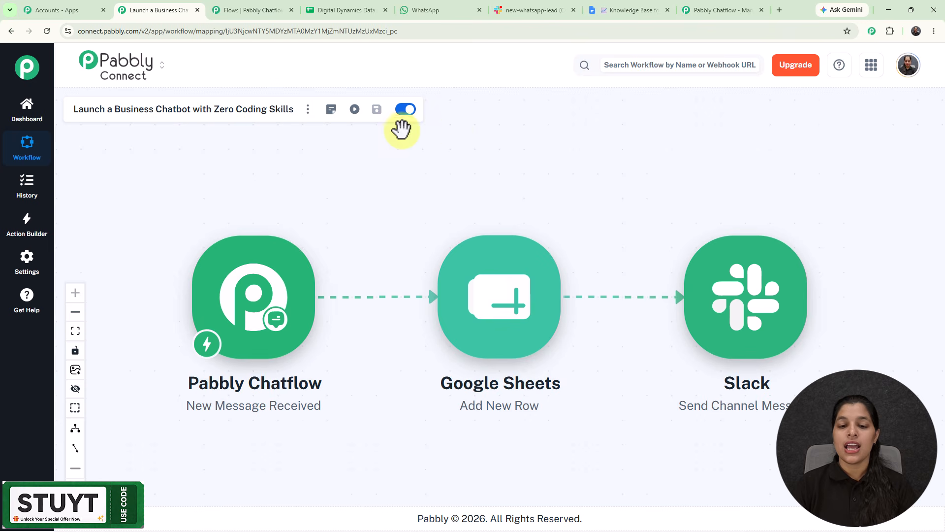
click(507, 271)
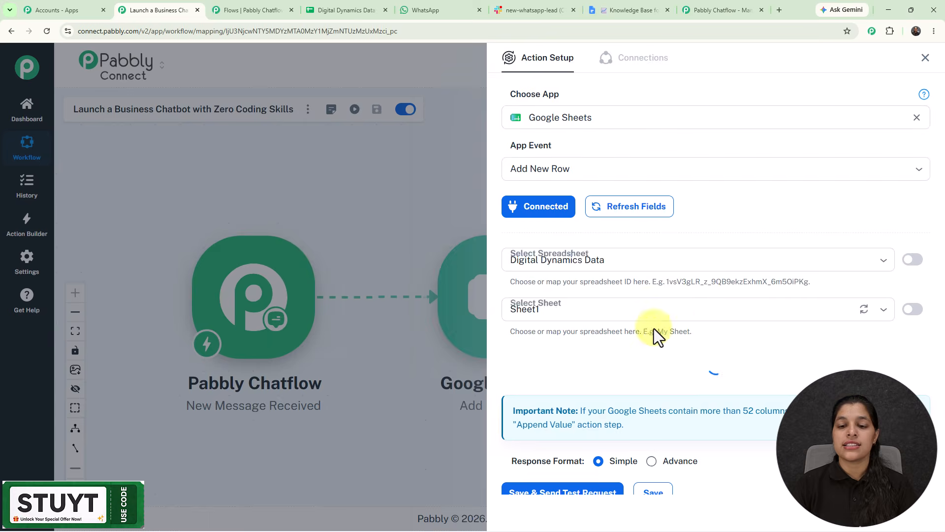
scroll(658, 253, down, 4)
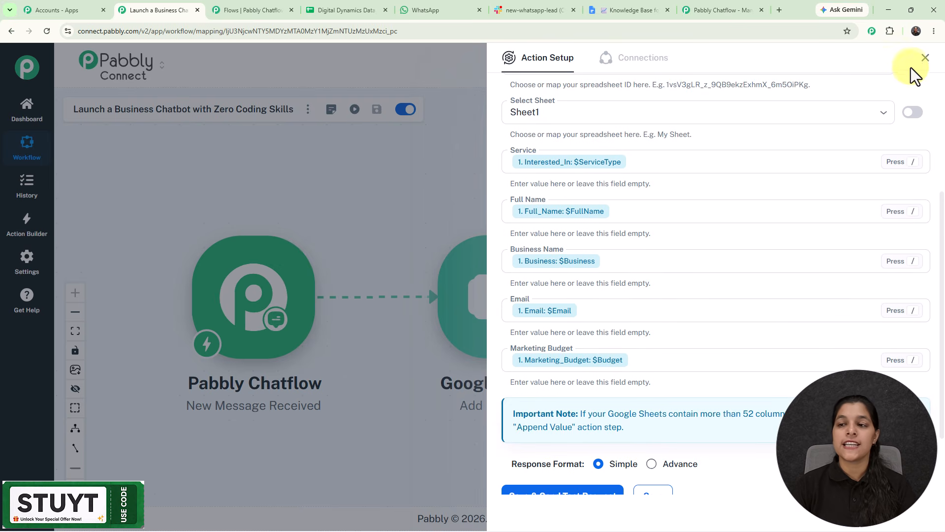
click(924, 59)
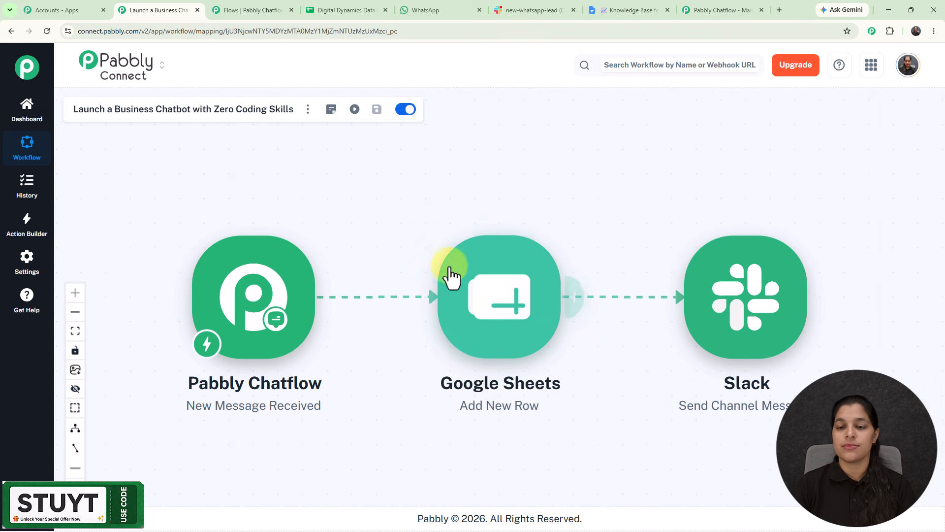
Inspect the Slack Send Channel Message setup and the lead message posted in the new-whatsapp-lead channel.
click(729, 280)
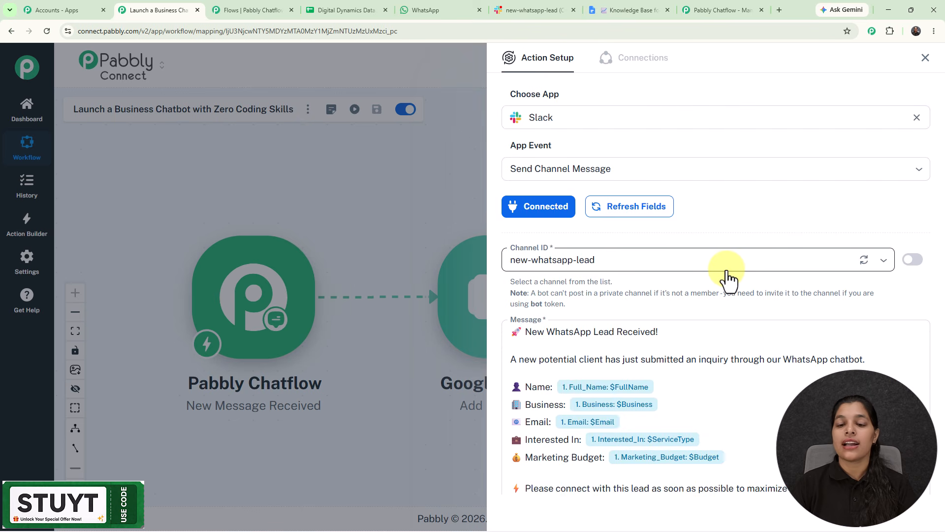
scroll(729, 281, down, 5)
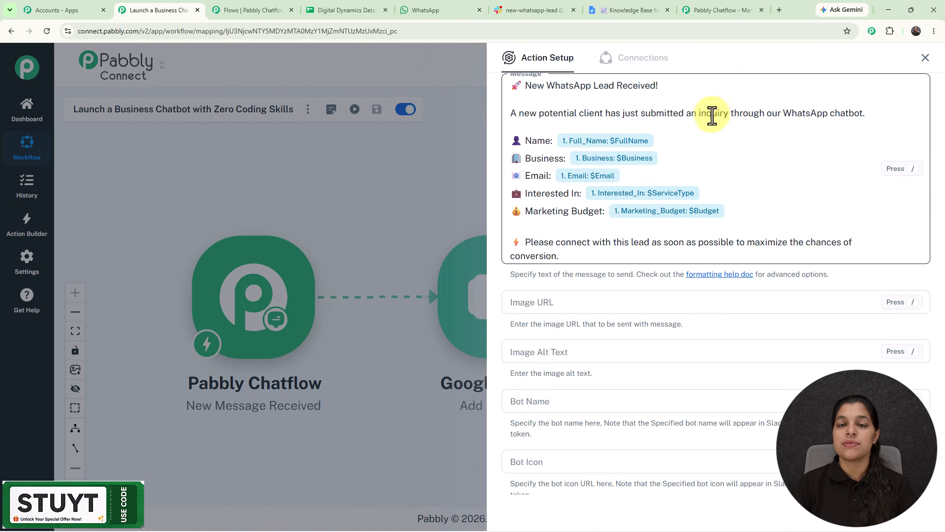
click(512, 13)
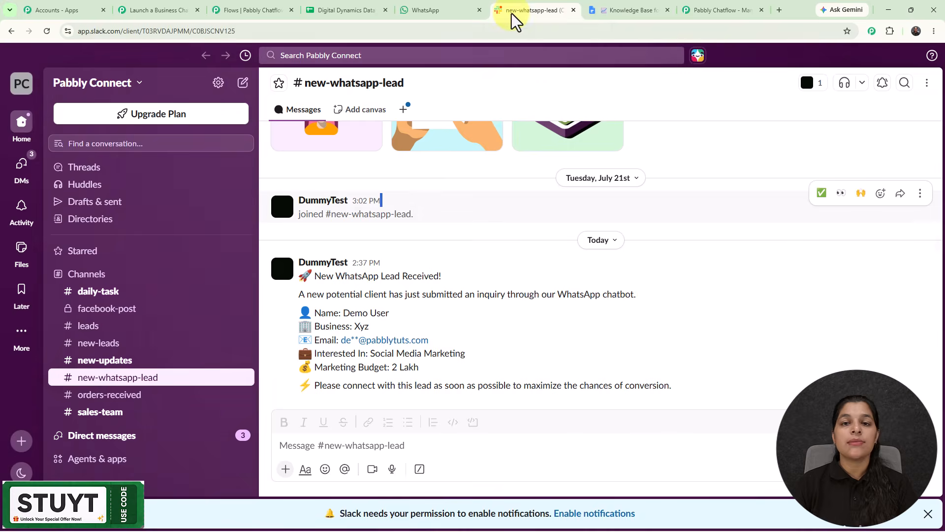
Return to the flow editor and read the closing message of the Question node after the API Request.
click(231, 13)
key(Escape)
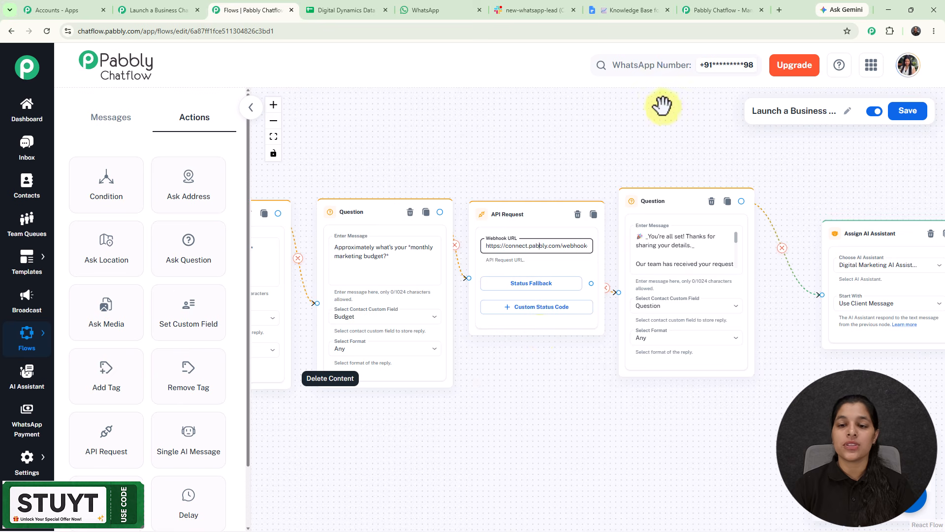
scroll(675, 158, up, 4)
drag(676, 158, 517, 90)
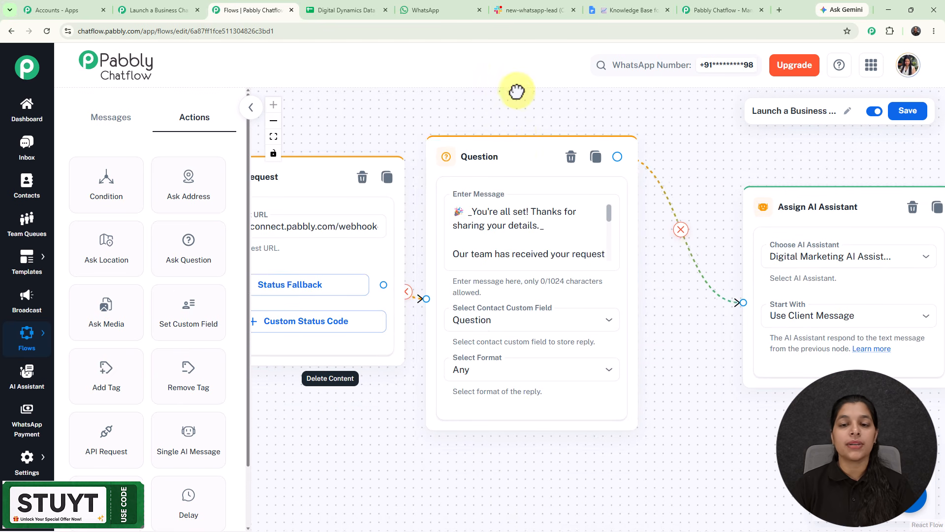
drag(531, 158, 582, 156)
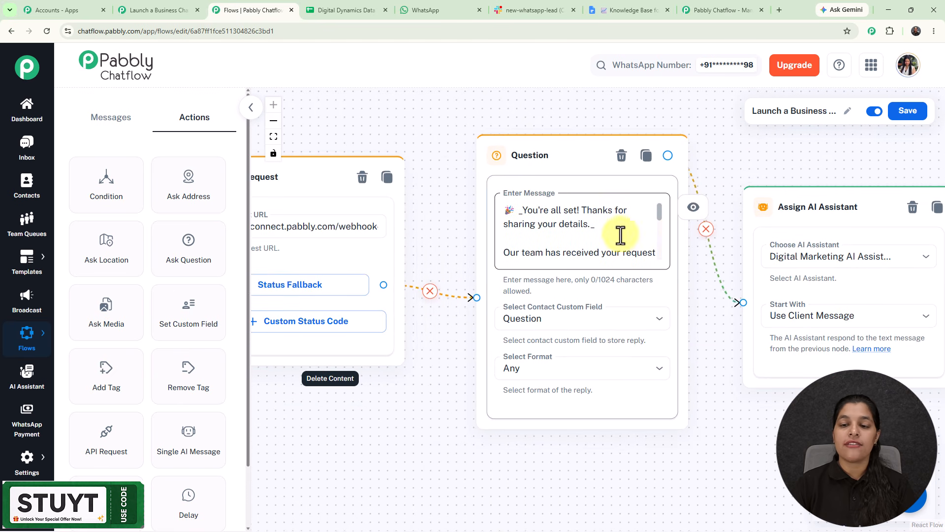
drag(659, 215, 660, 249)
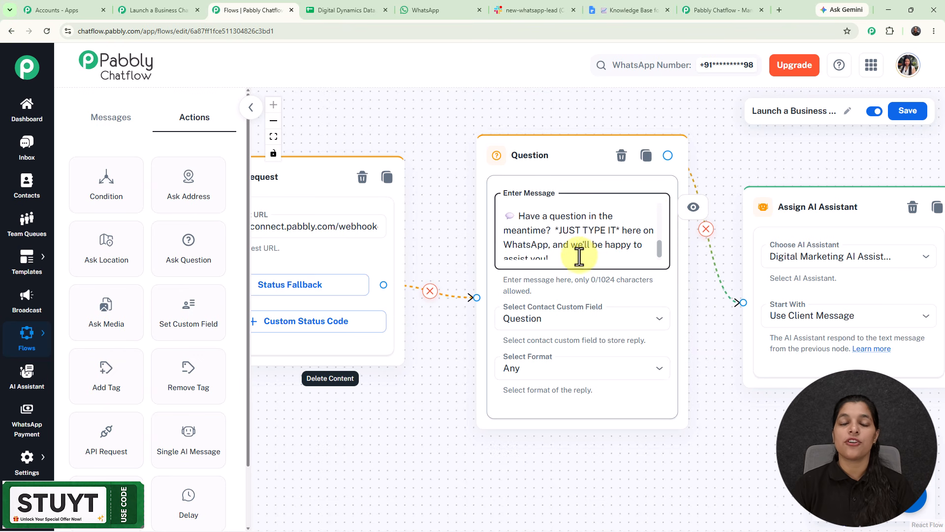
scroll(591, 252, down, 2)
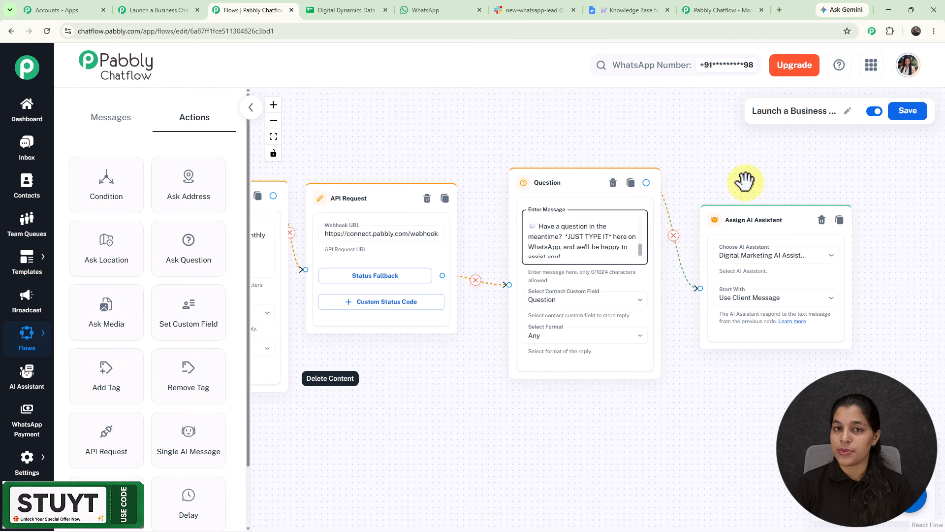
scroll(760, 202, up, 3)
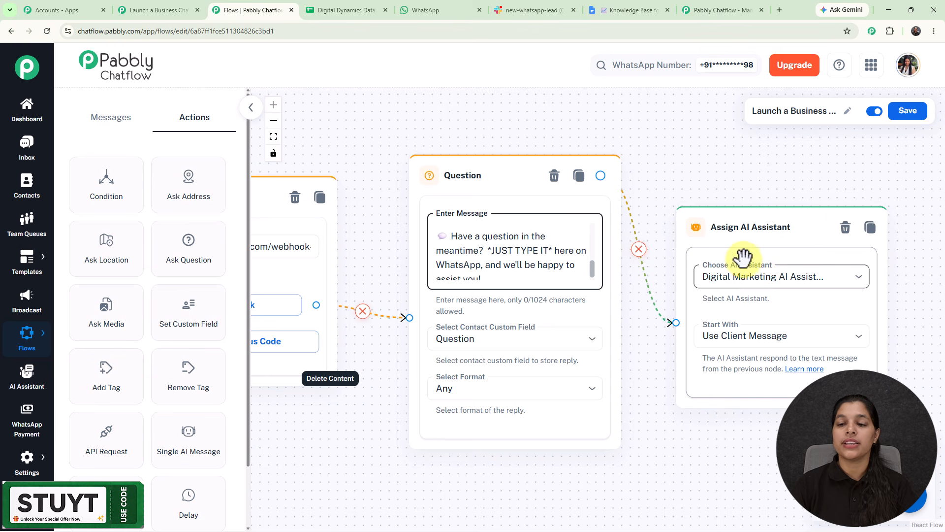
Examine the Assign AI Assistant node's chosen assistant and Start With setting.
click(759, 277)
click(667, 127)
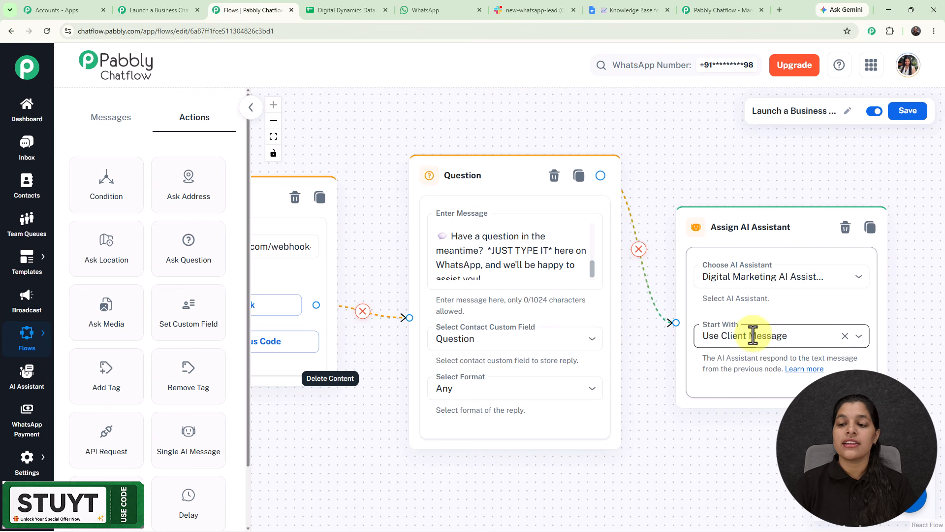
click(826, 338)
click(639, 138)
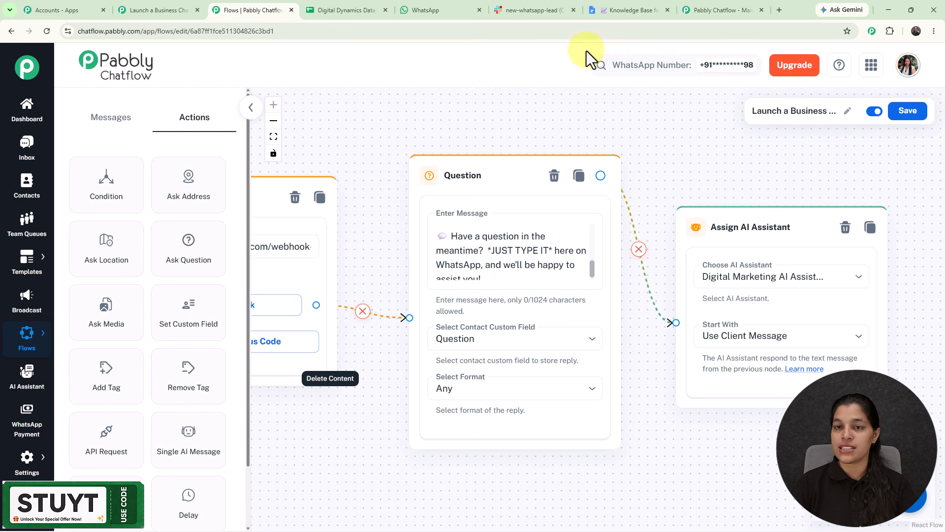
Scroll through the Knowledge Base for Digital Marketing Agency document used by the AI assistant.
click(614, 9)
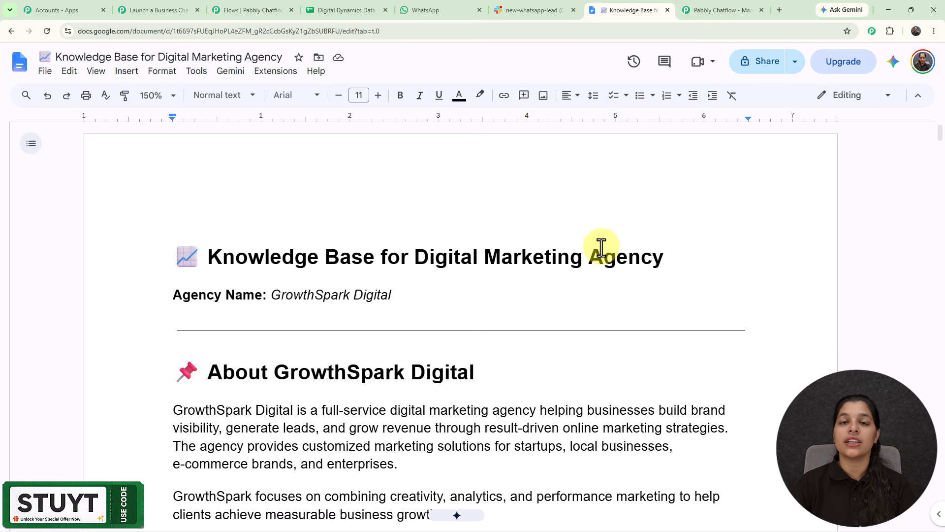
scroll(601, 248, down, 2)
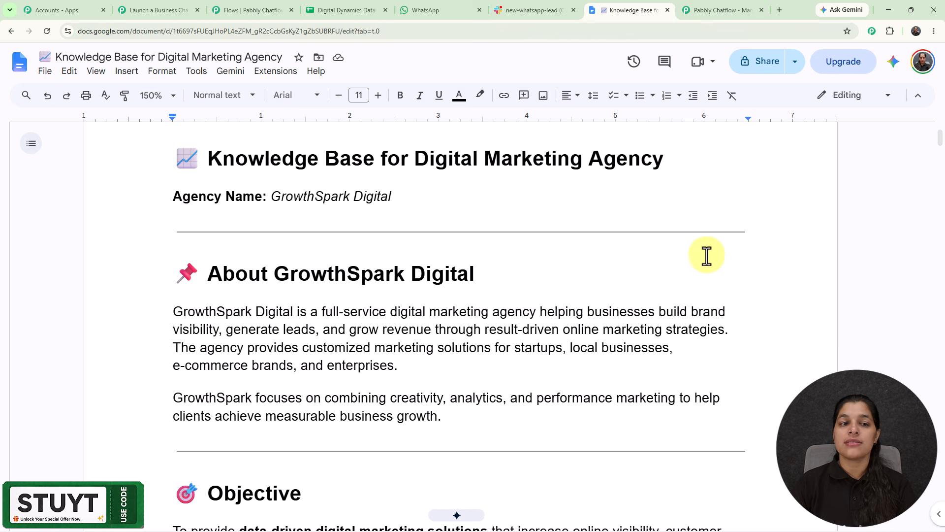
scroll(707, 255, down, 4)
scroll(706, 255, up, 3)
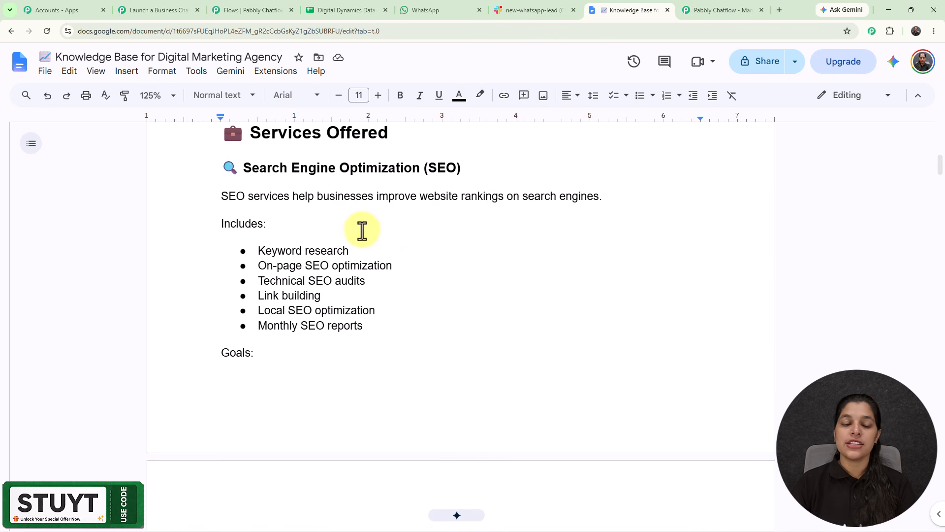
scroll(506, 242, up, 9)
scroll(506, 253, down, 10)
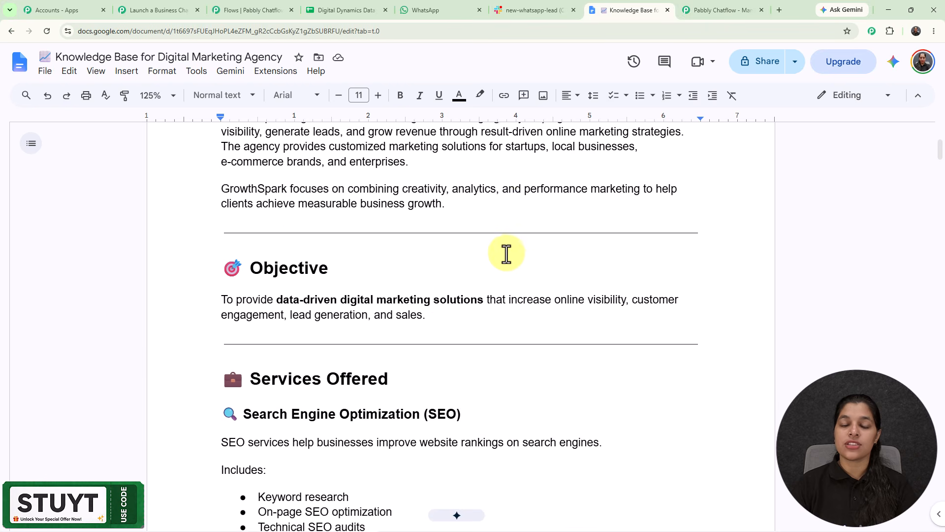
scroll(506, 253, down, 12)
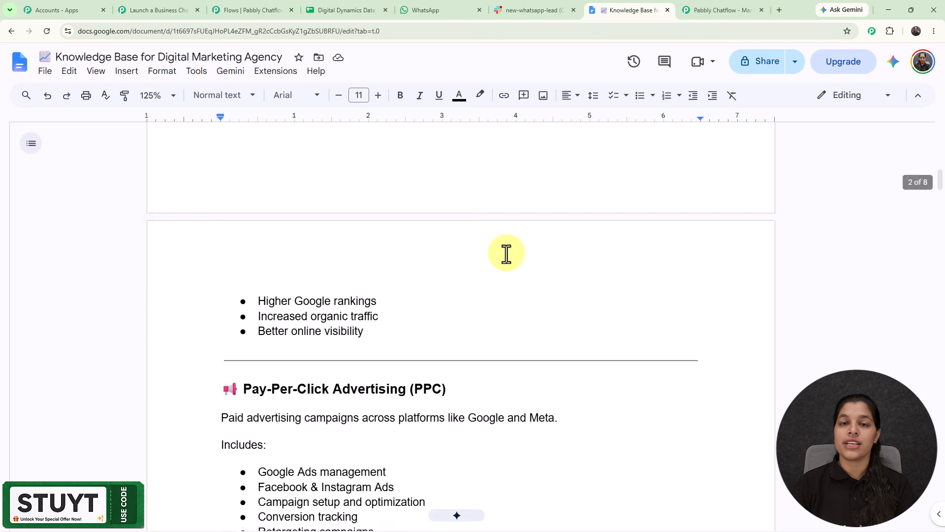
scroll(506, 253, down, 6)
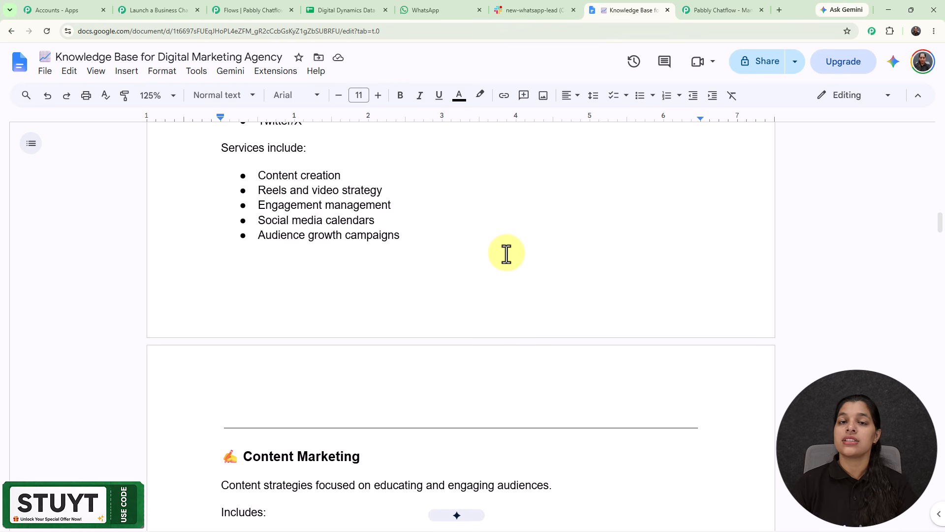
scroll(506, 253, down, 3)
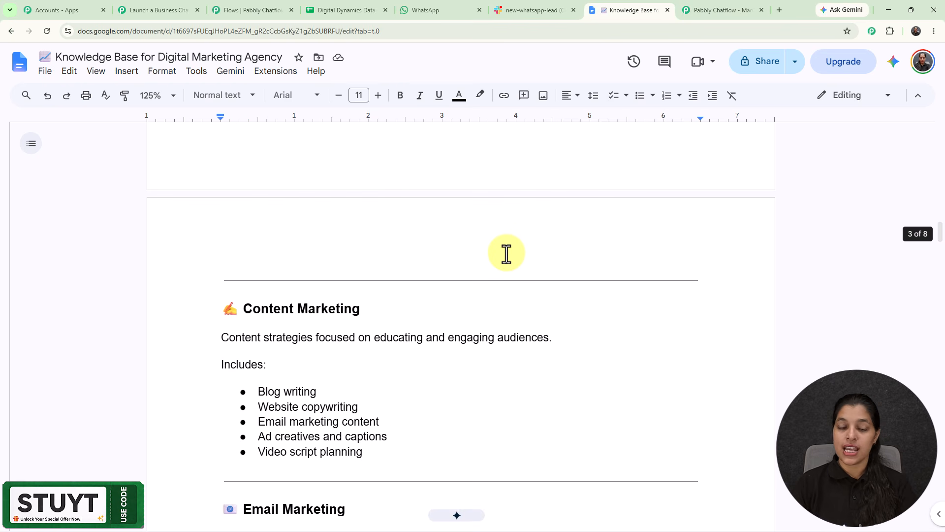
scroll(507, 253, down, 3)
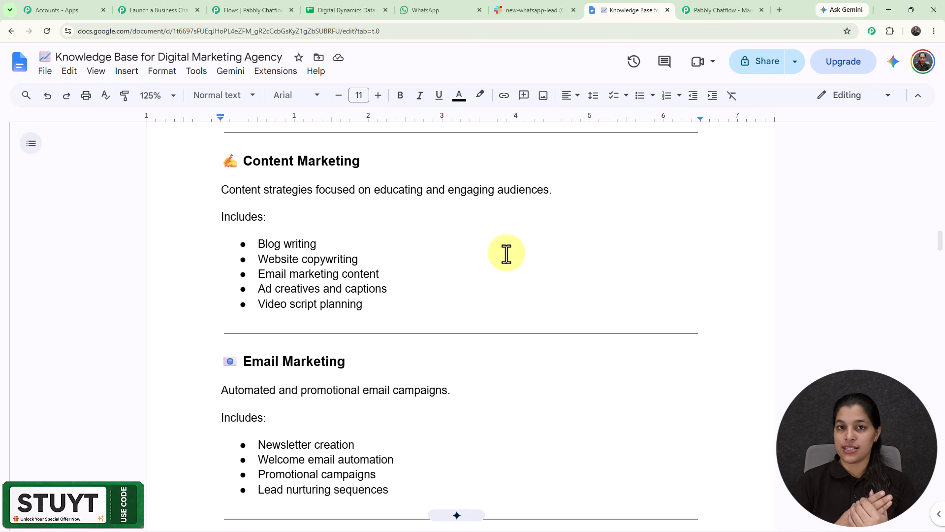
Return to the flow editor and zoom out to view the whole chatbot flow.
click(253, 14)
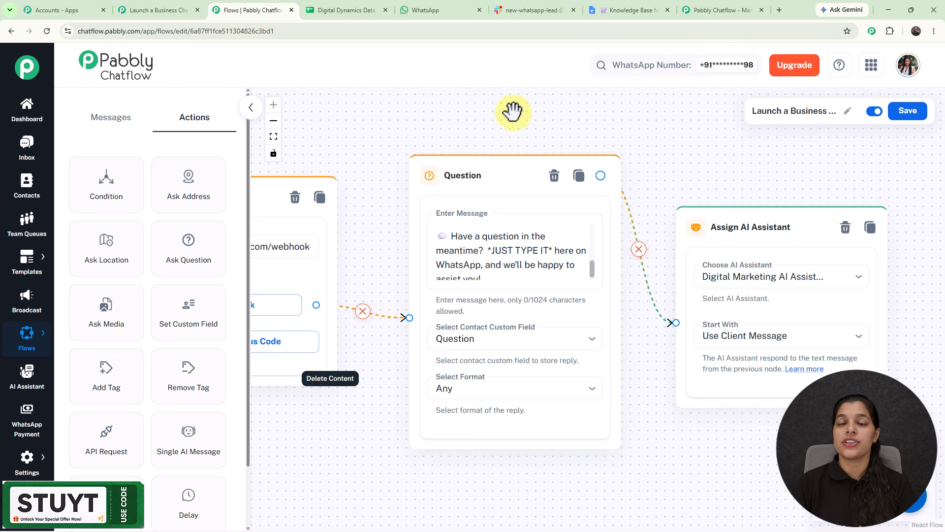
scroll(512, 112, down, 5)
drag(512, 112, 834, 212)
scroll(413, 104, down, 2)
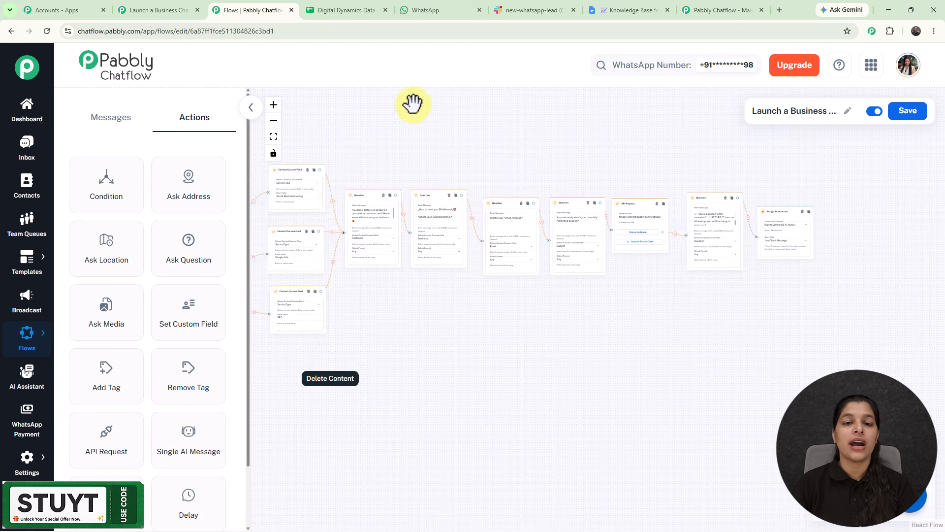
drag(412, 121, 572, 202)
scroll(593, 197, down, 1)
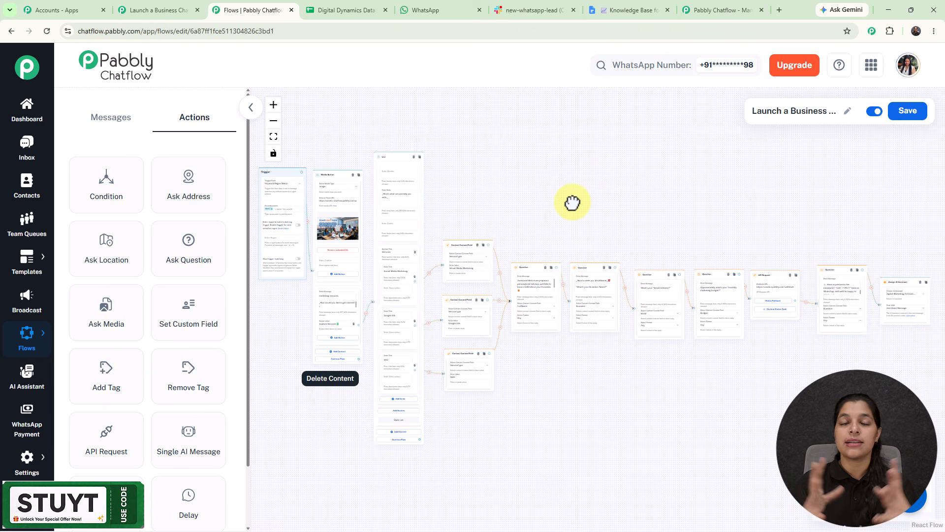